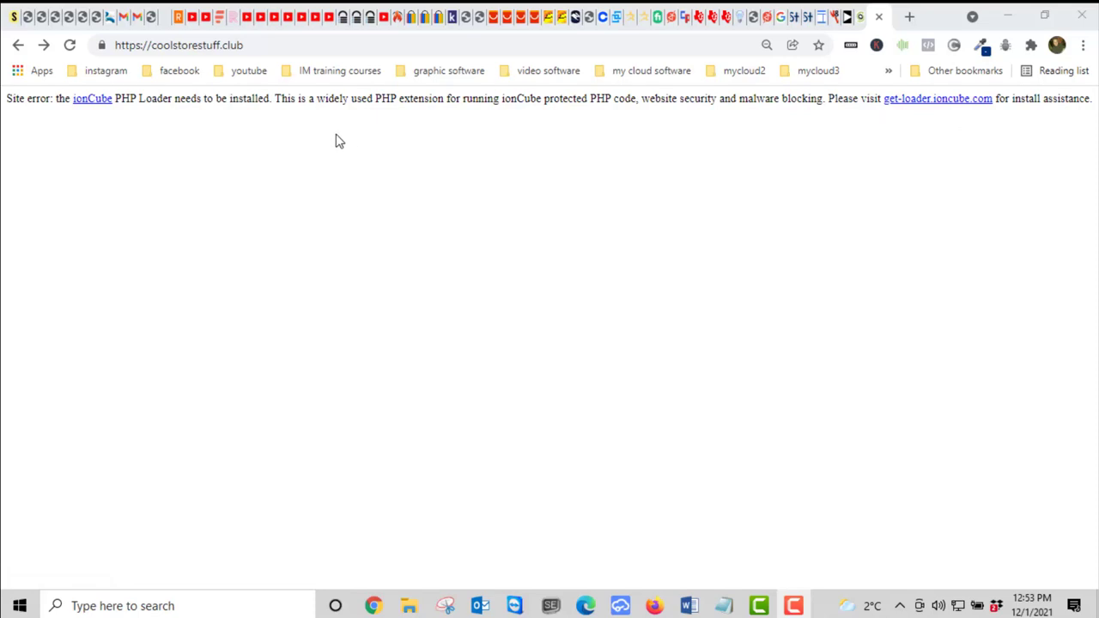
click(278, 45)
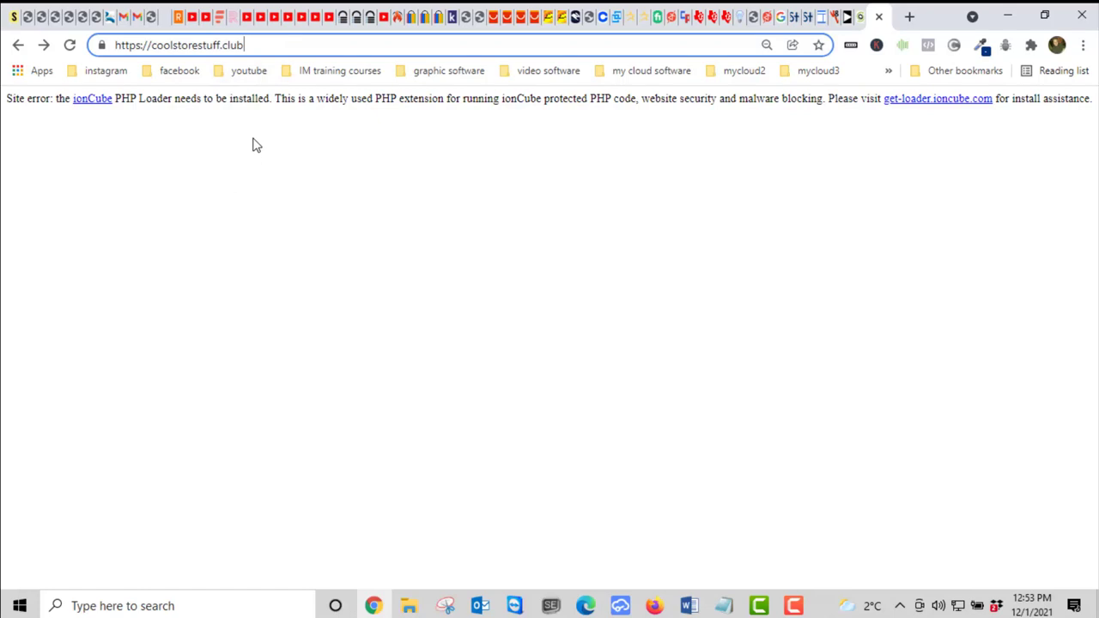
click(252, 145)
click(282, 45)
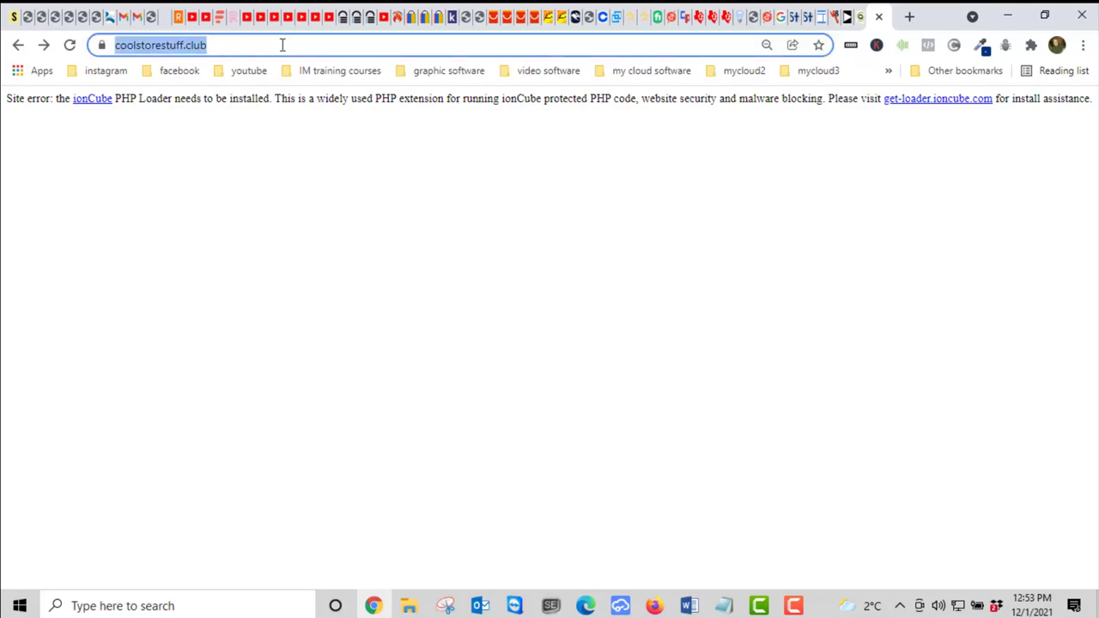
click(283, 43)
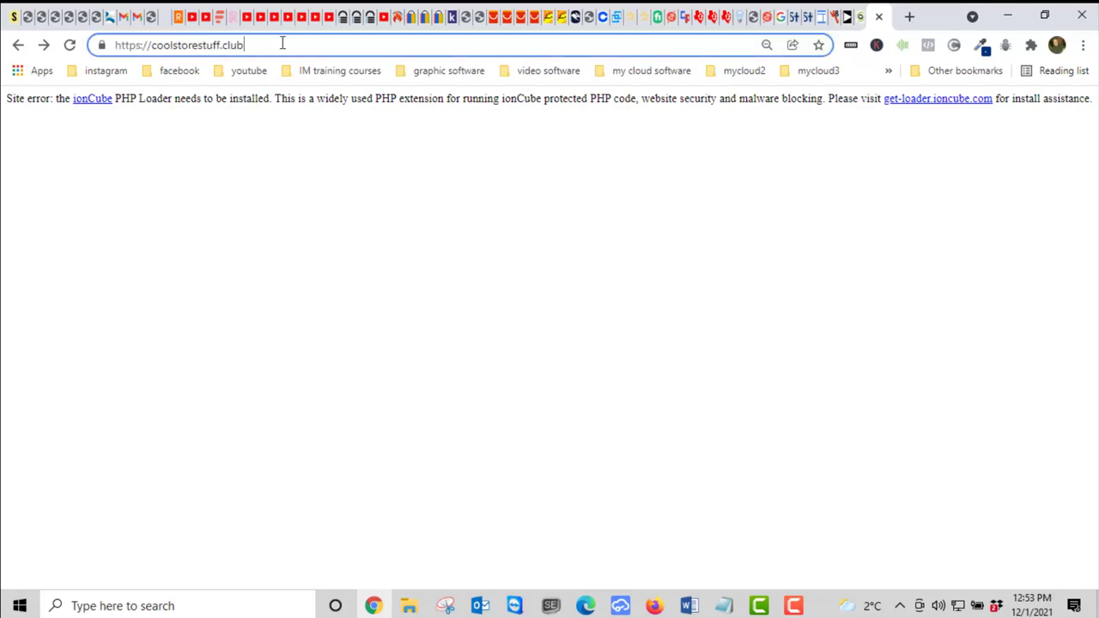
Switch to SiteGround's PHP Manager and check which PHP version coolstorestuff.club currently uses
click(860, 19)
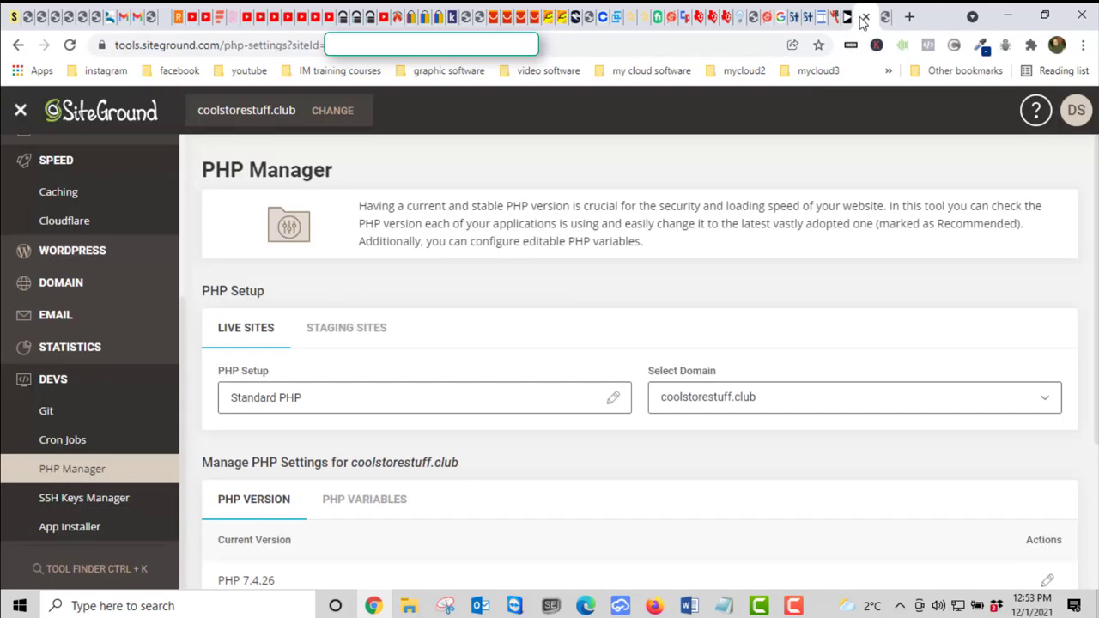
scroll(302, 330, down, 3)
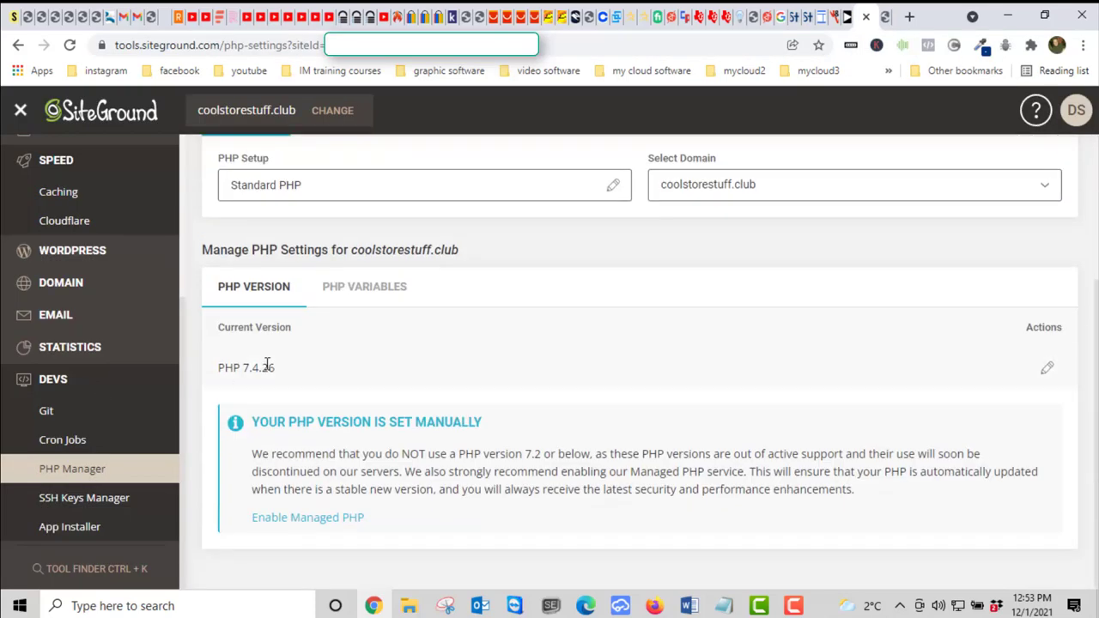
scroll(147, 271, up, 3)
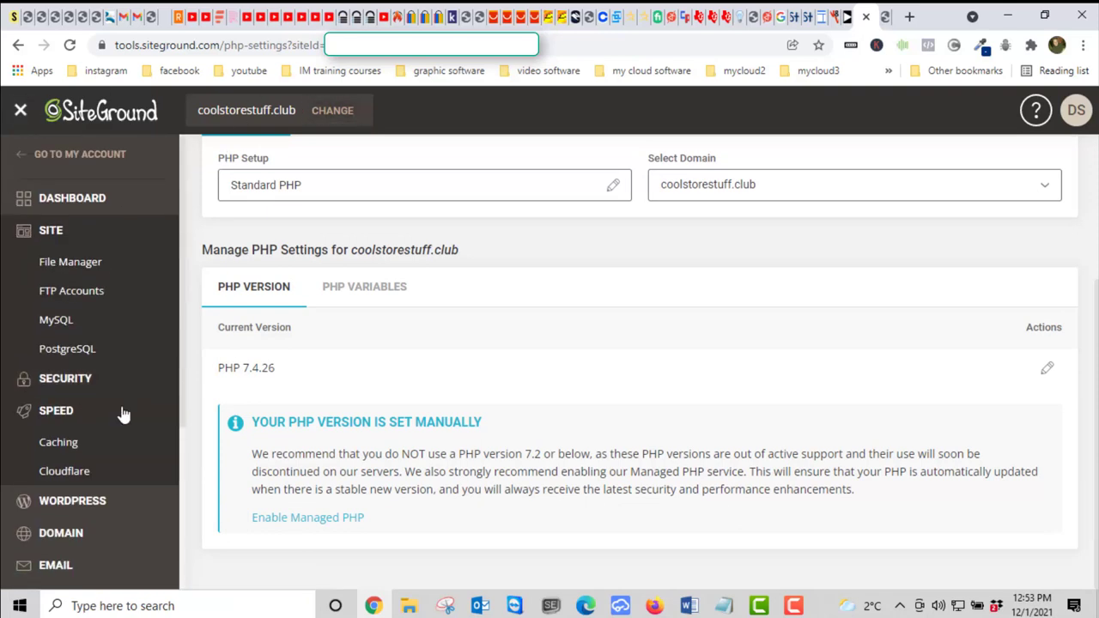
scroll(123, 418, down, 1)
scroll(123, 418, down, 3)
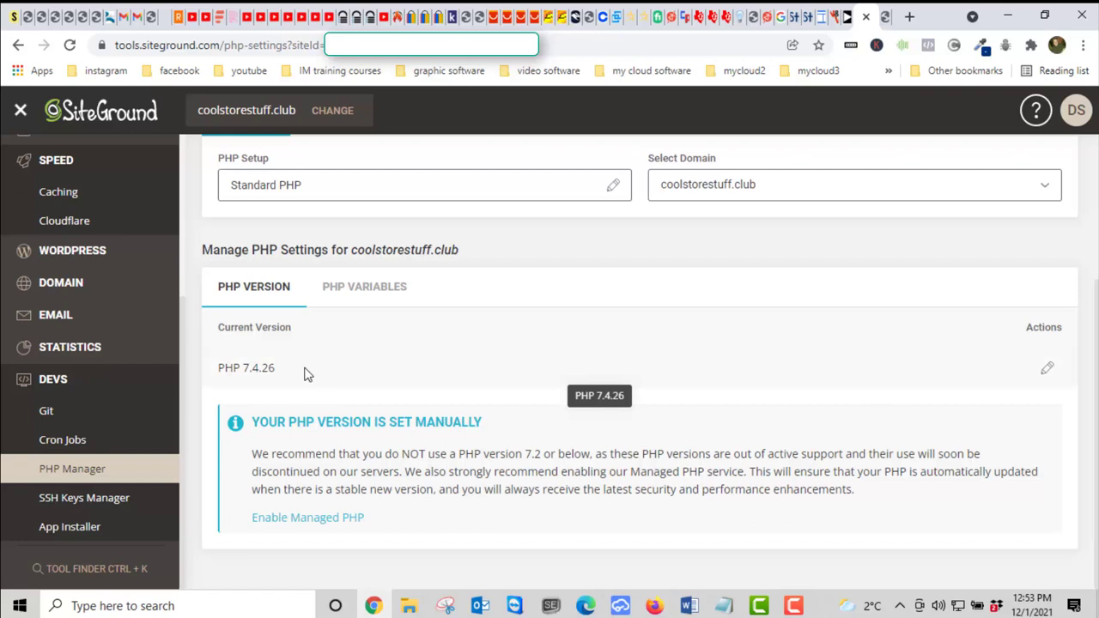
drag(306, 372, 212, 376)
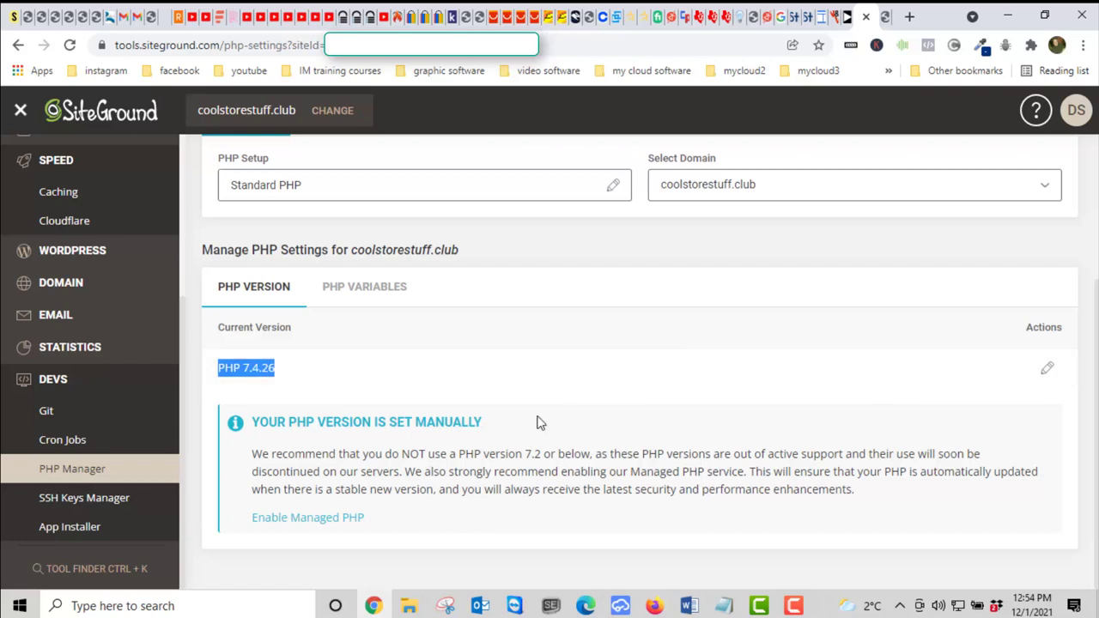
click(316, 384)
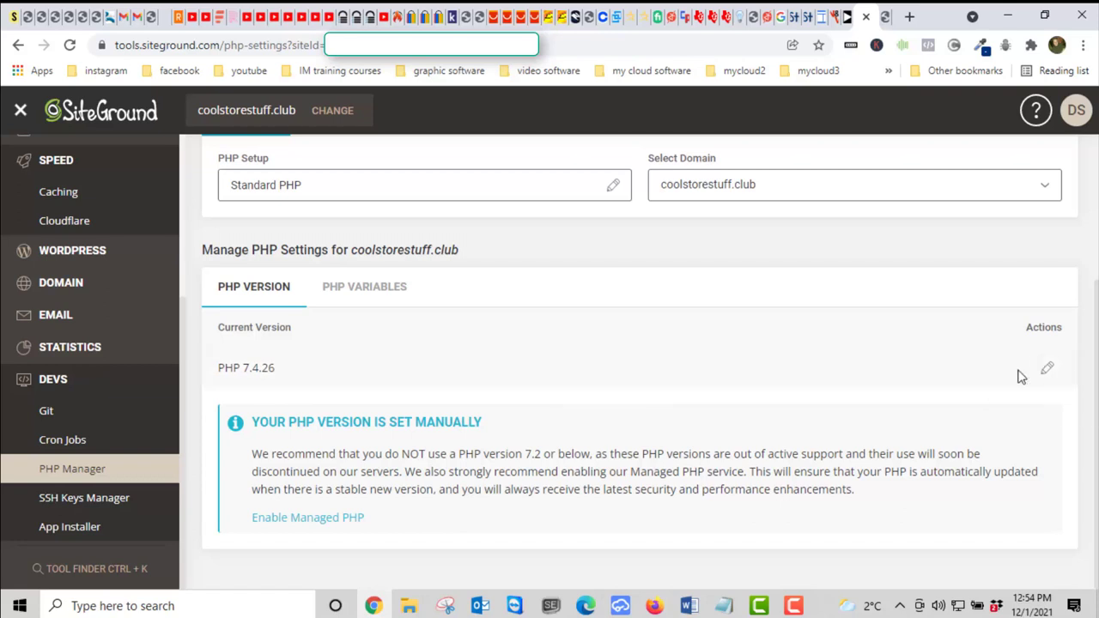
Review the manual and managed options and the selectable PHP versions for coolstorestuff.club, then close the dialog without changing the version
click(1044, 369)
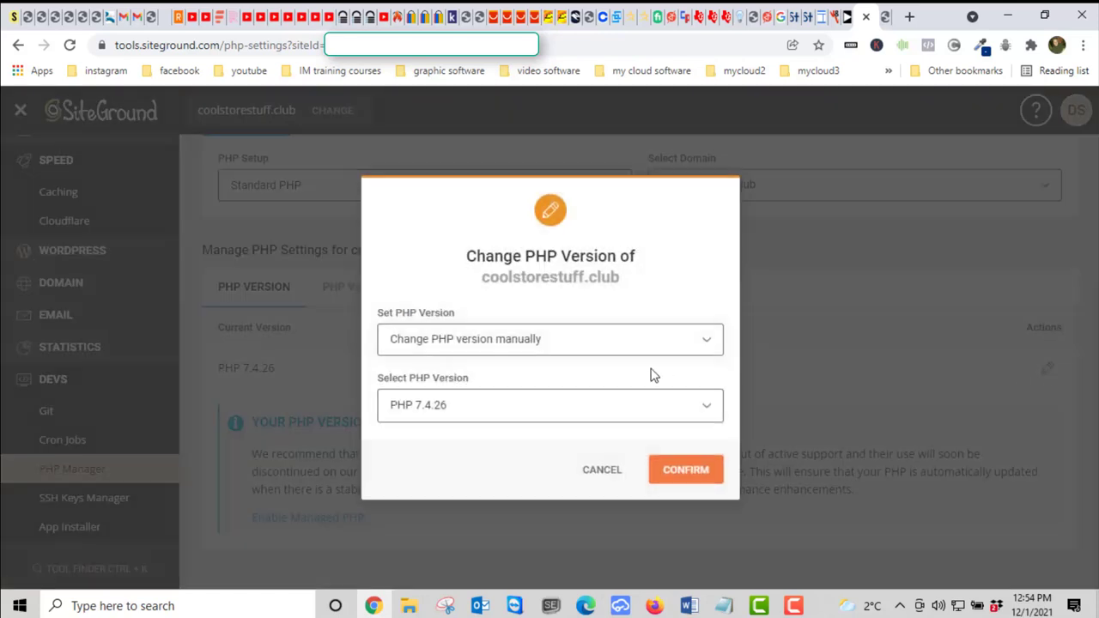
click(707, 341)
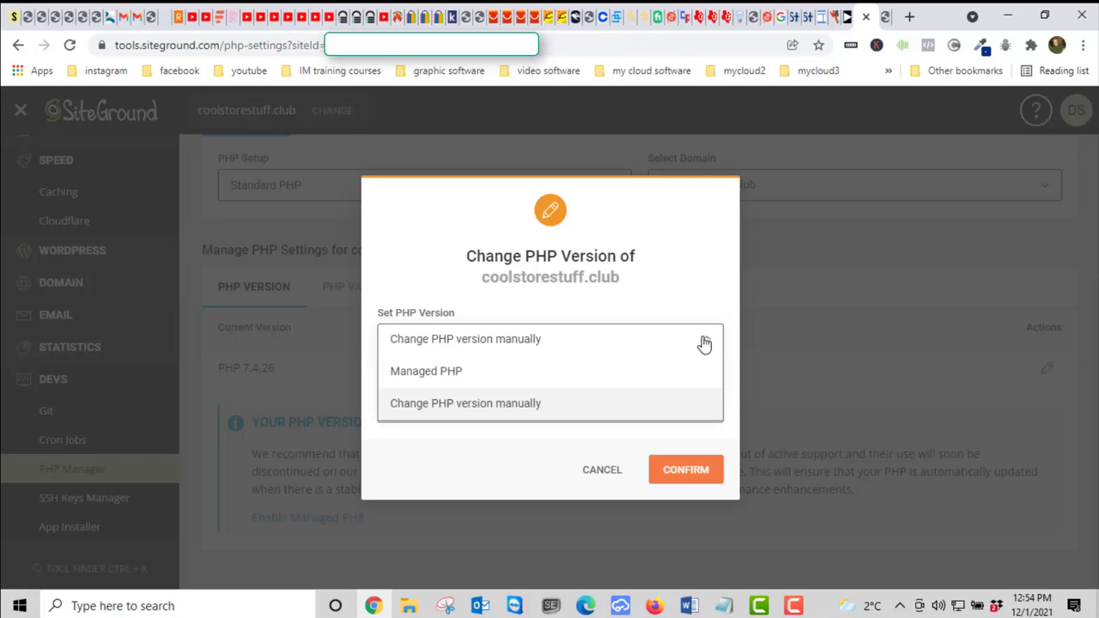
click(703, 344)
click(575, 413)
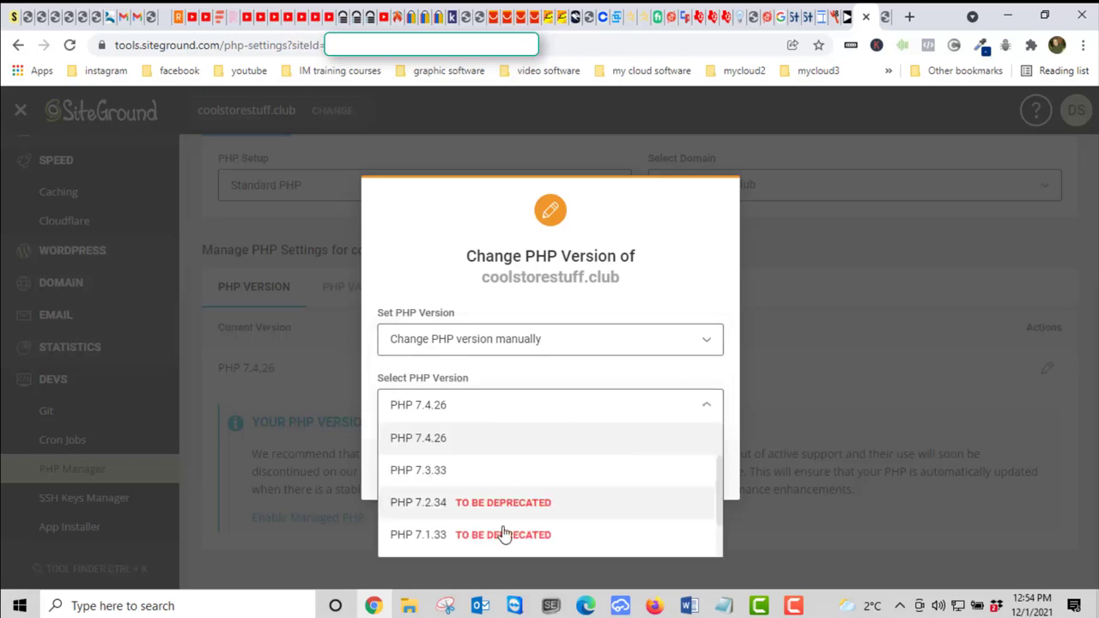
scroll(644, 444, down, 2)
scroll(678, 441, up, 3)
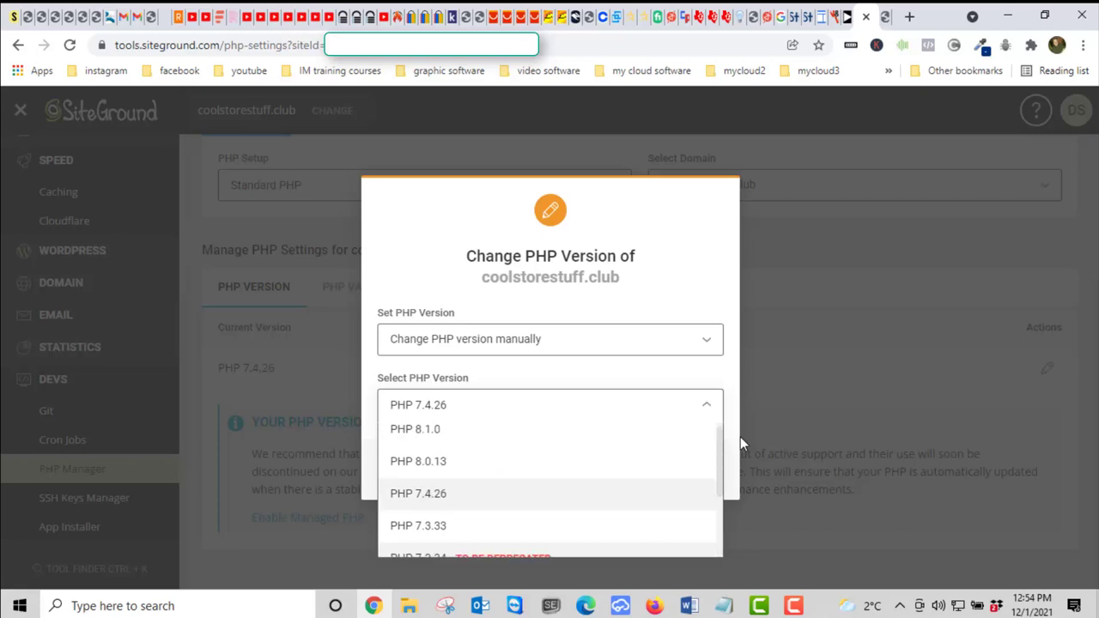
click(802, 372)
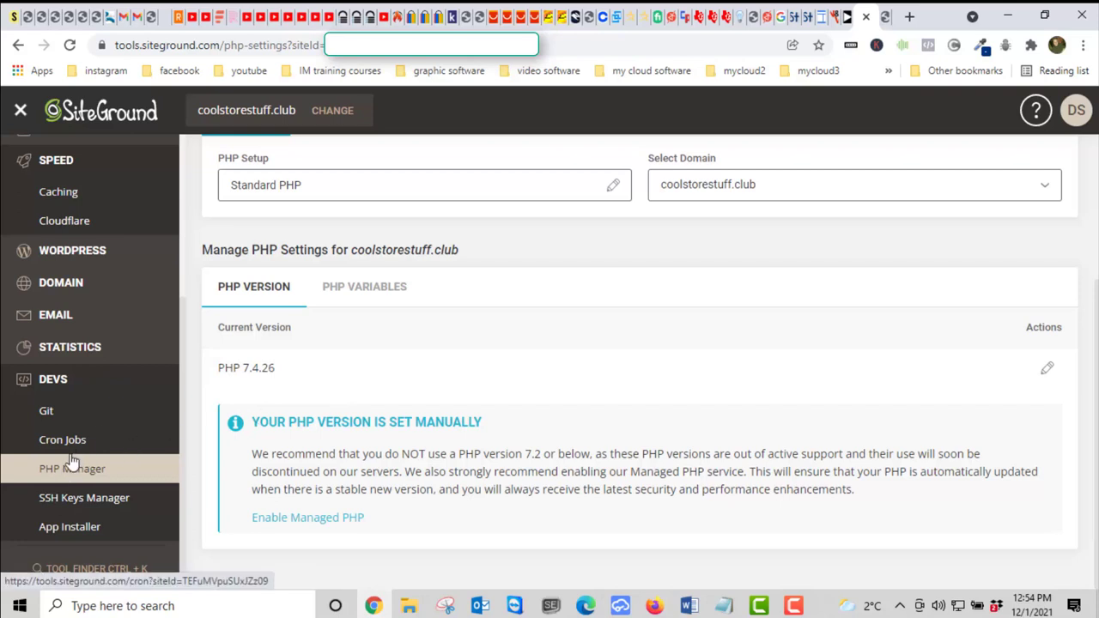
Search SiteGround's quick help for "ioncub" to view the suggested topics, then close the help
scroll(127, 374, up, 3)
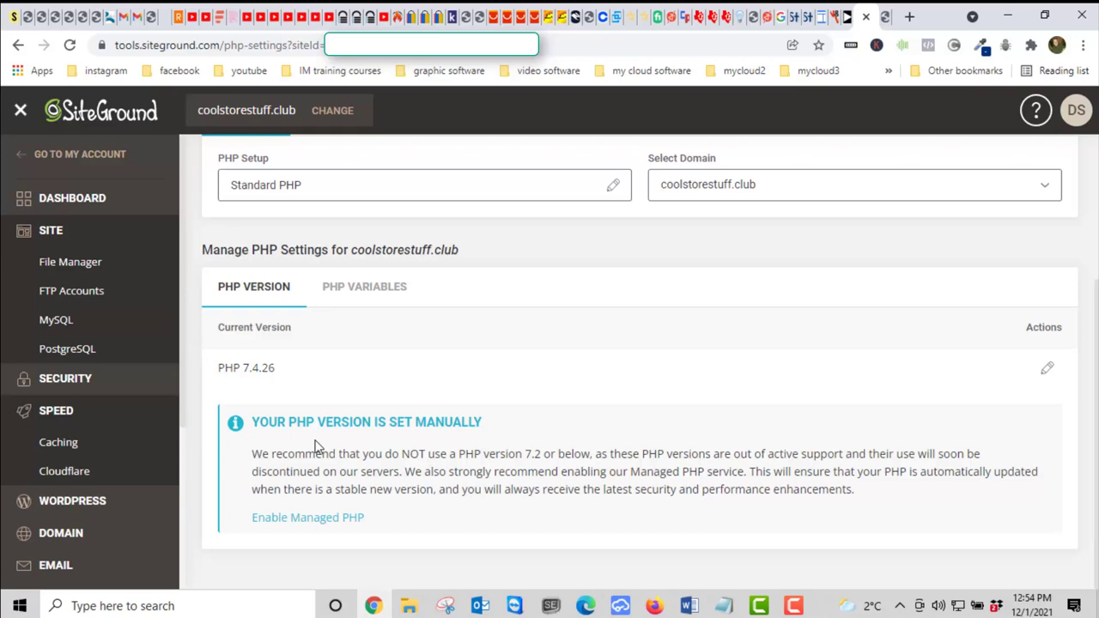
scroll(315, 444, up, 3)
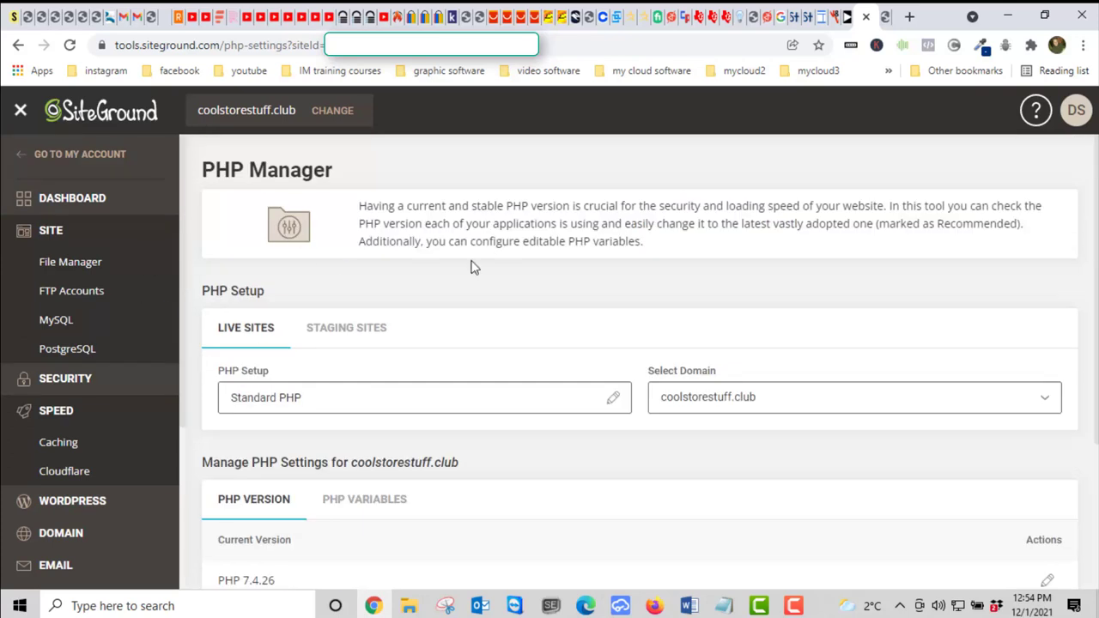
click(1047, 119)
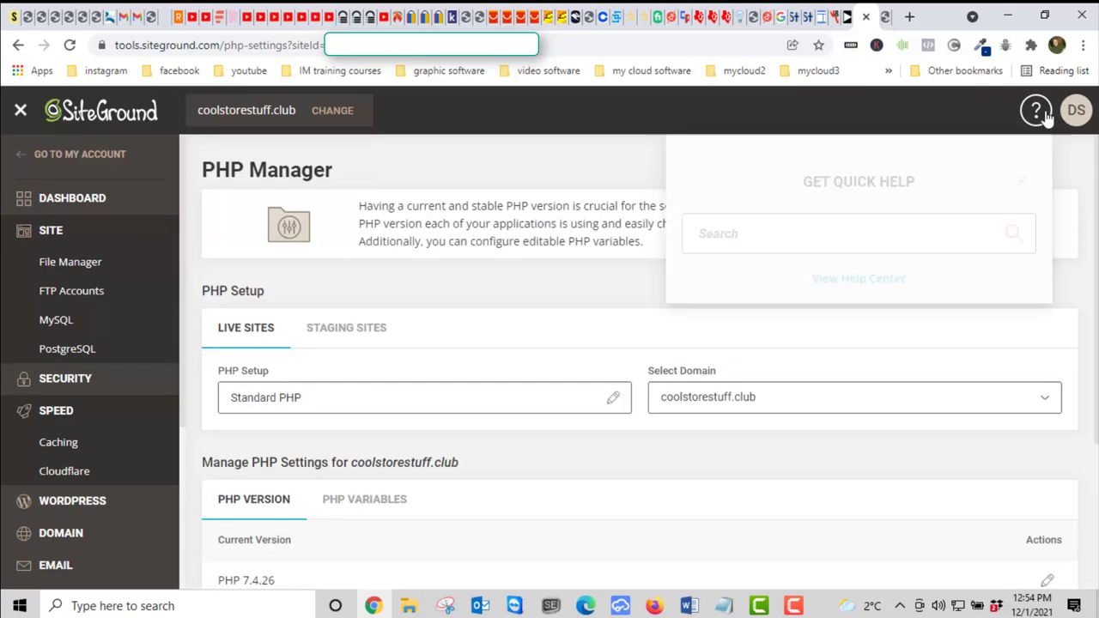
click(772, 225)
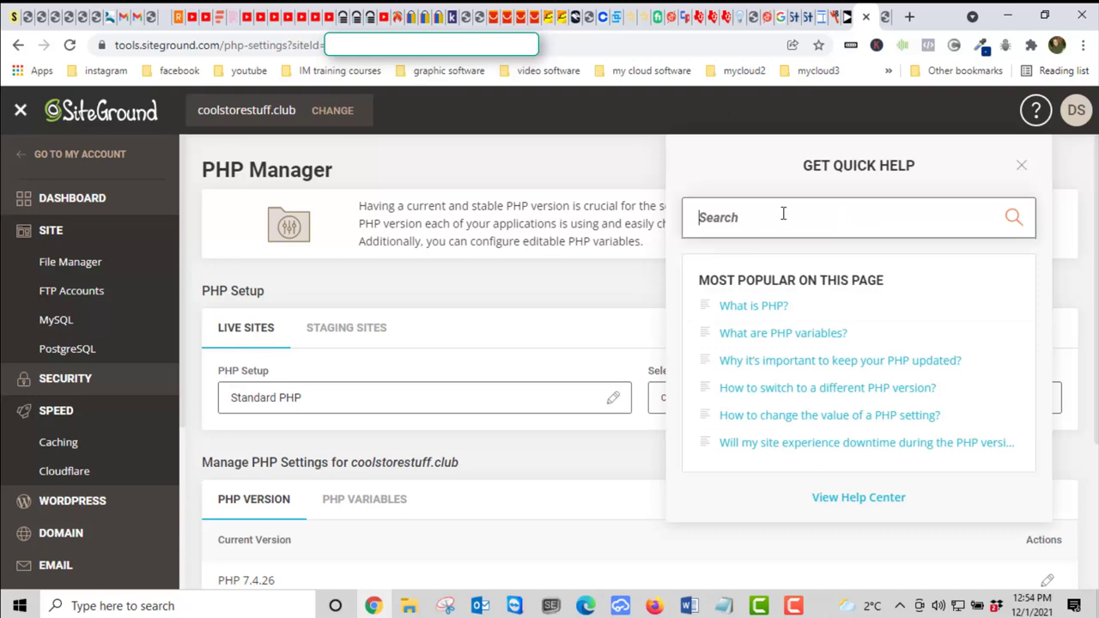
text(ioncub)
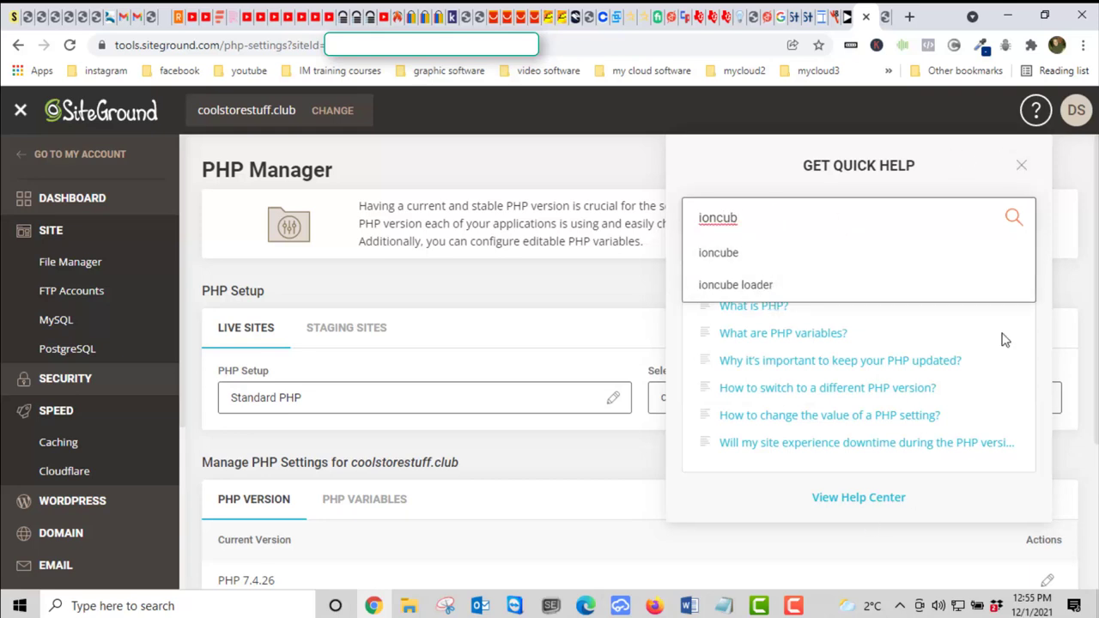
click(1018, 165)
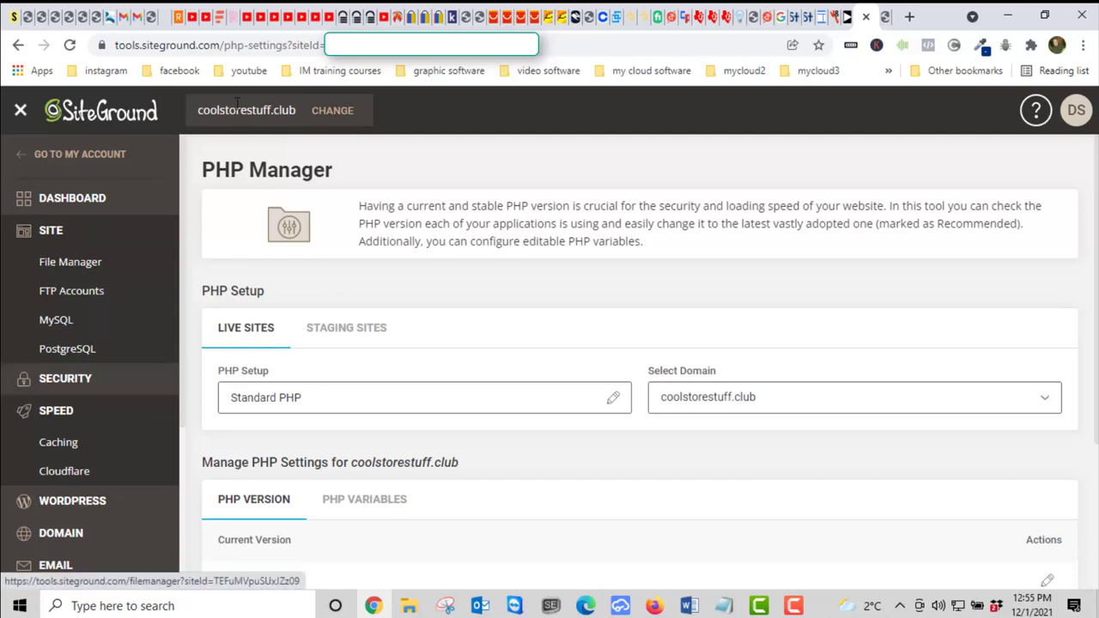
Open the File Manager for coolstorestuff.club and look through the folder tree under public_html
click(81, 270)
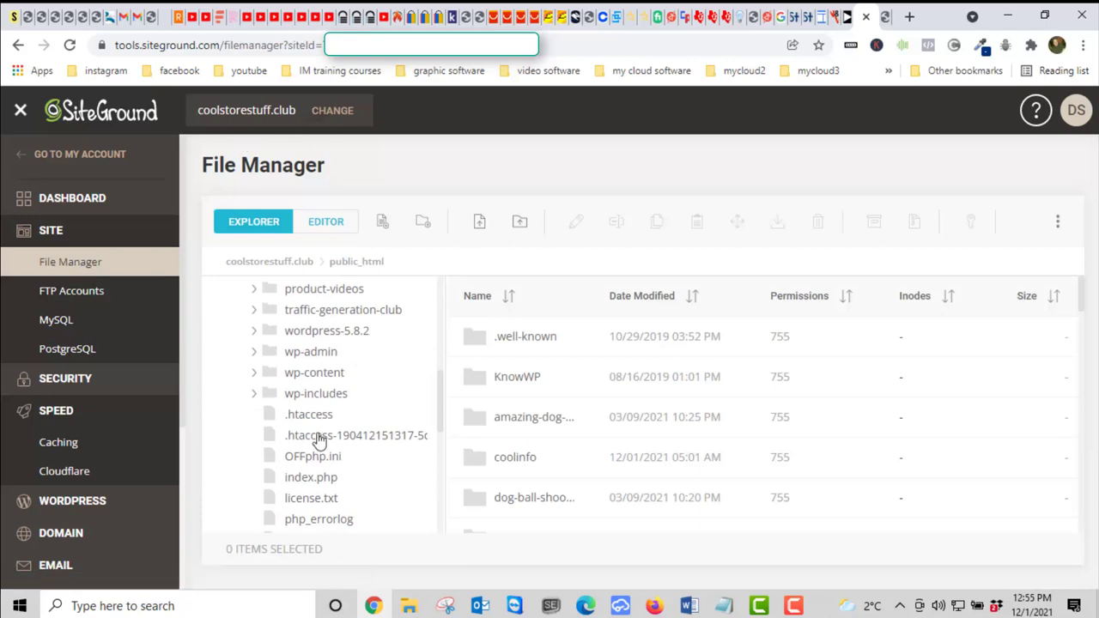
scroll(317, 433, up, 10)
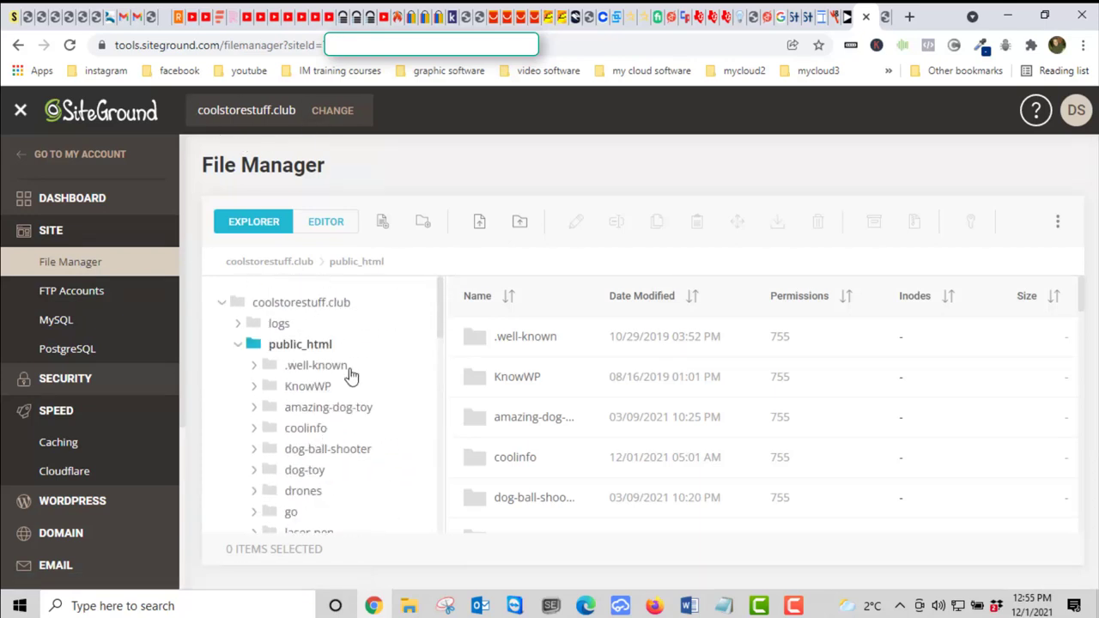
scroll(366, 422, down, 1)
scroll(365, 421, down, 3)
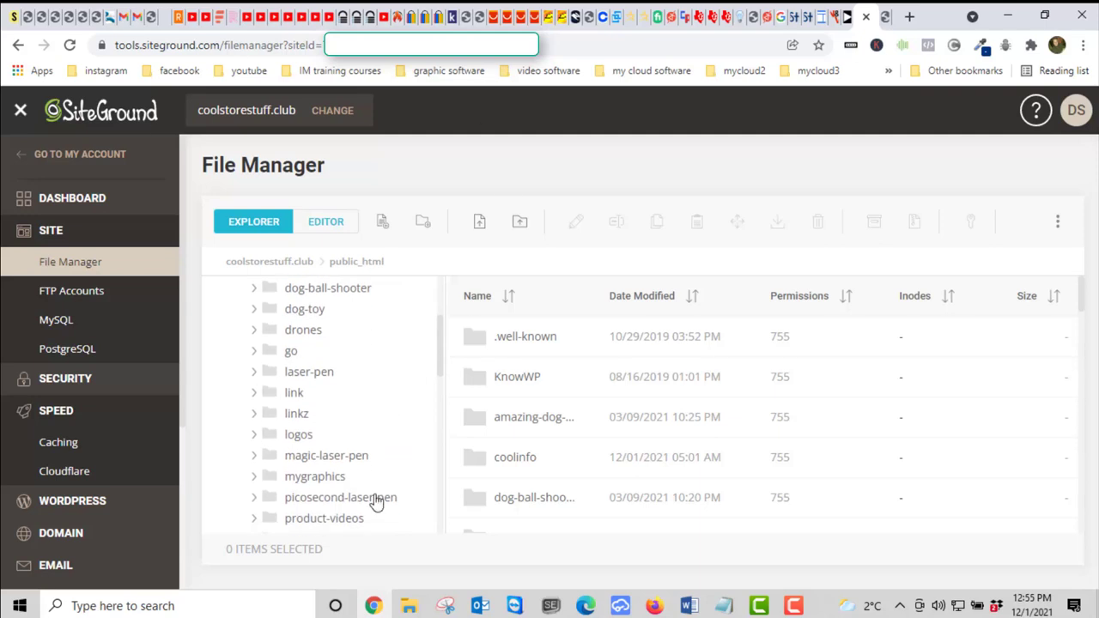
scroll(369, 498, up, 4)
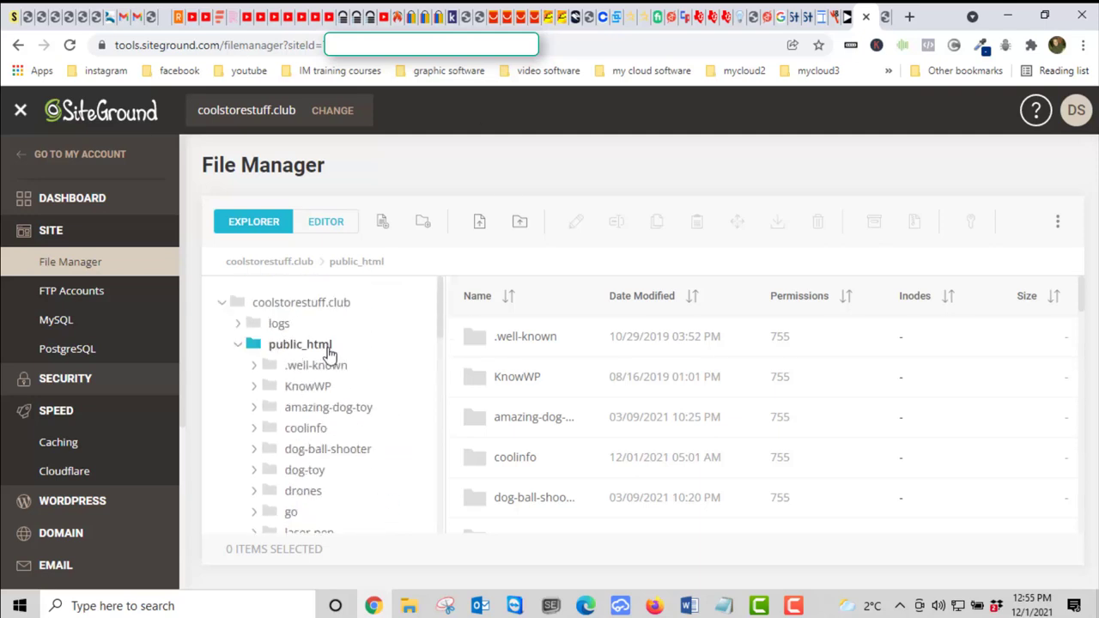
scroll(342, 410, down, 2)
scroll(344, 410, down, 2)
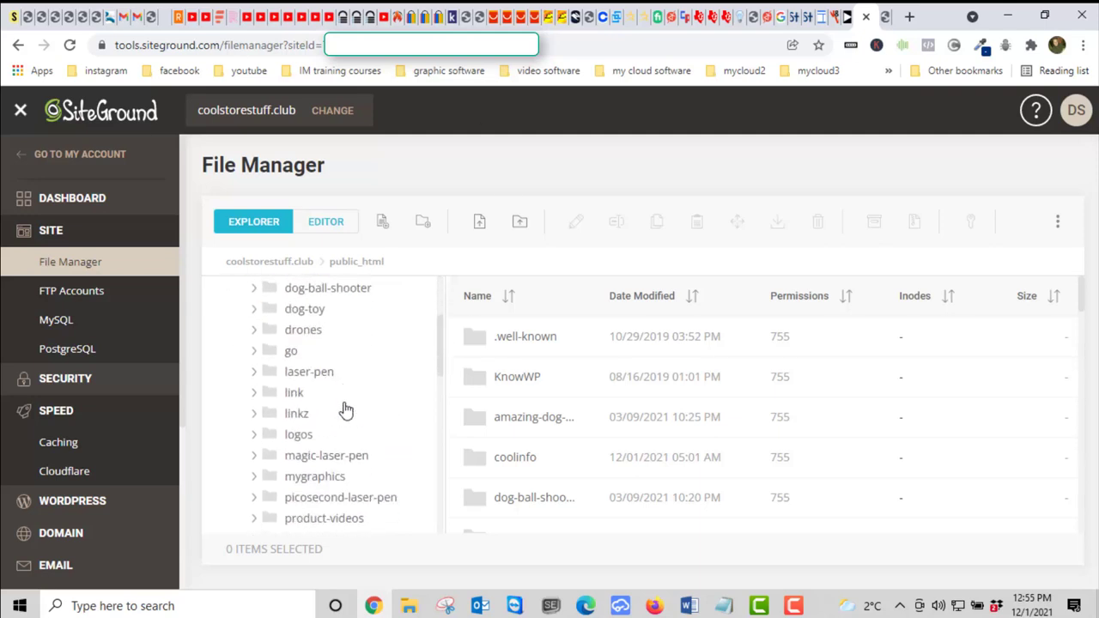
scroll(342, 413, down, 2)
scroll(335, 409, up, 6)
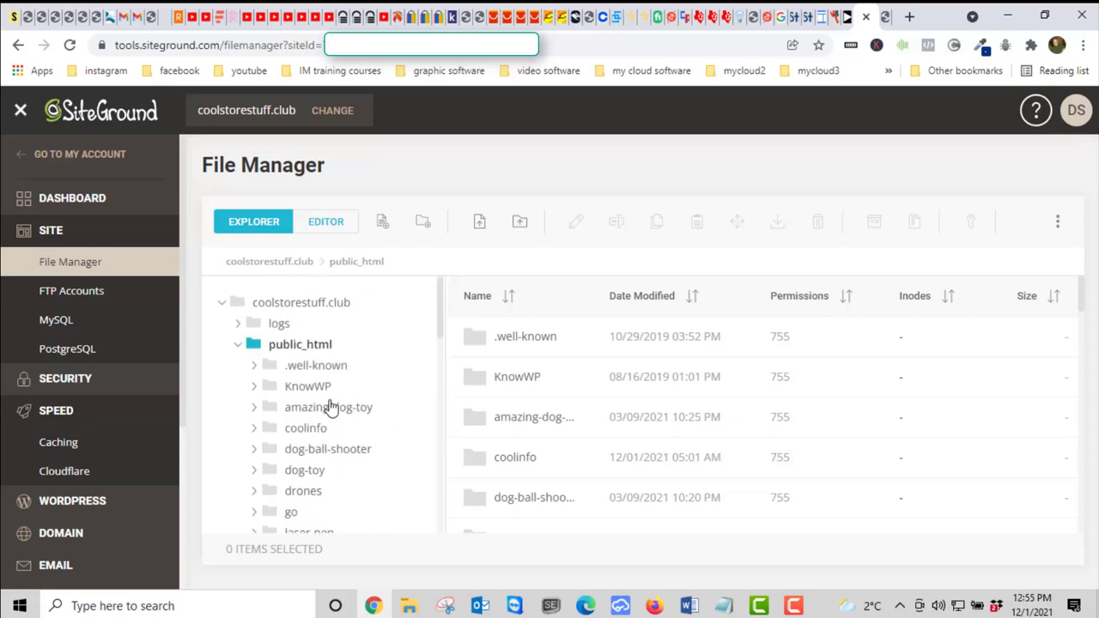
Look through the contents of public_html, examining the PHP configuration and WordPress core files
scroll(605, 380, down, 4)
scroll(606, 380, down, 4)
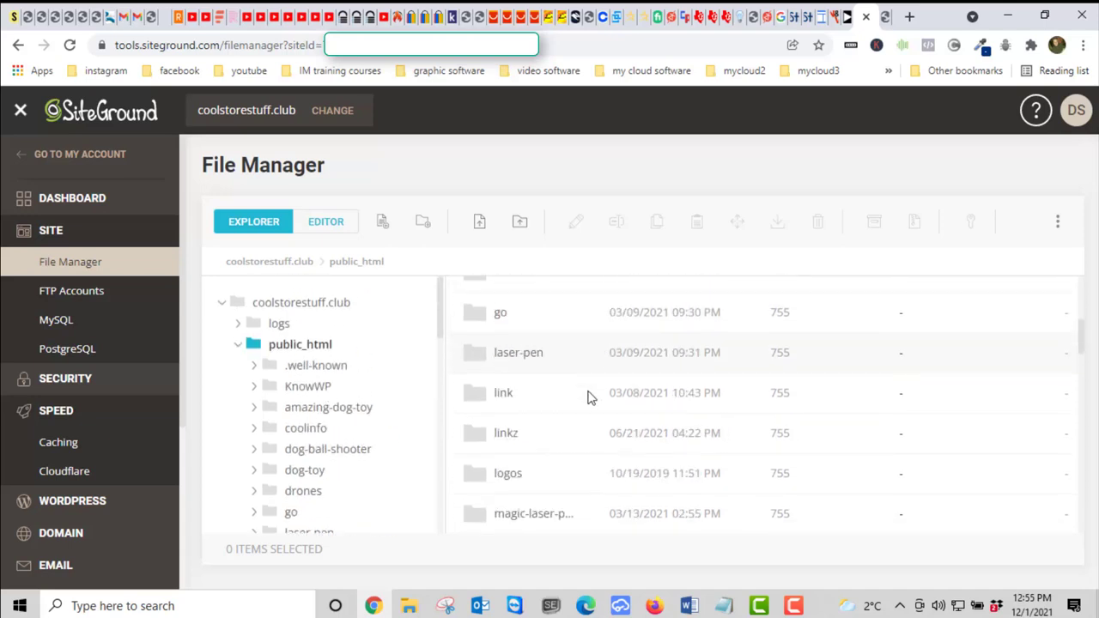
scroll(586, 404, down, 5)
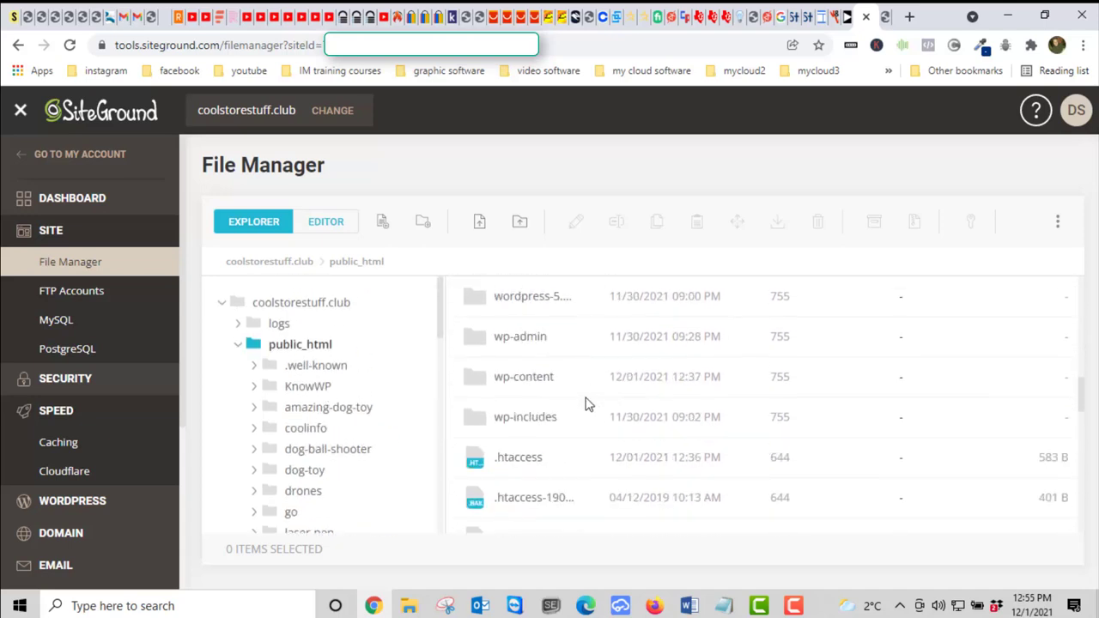
scroll(564, 418, down, 2)
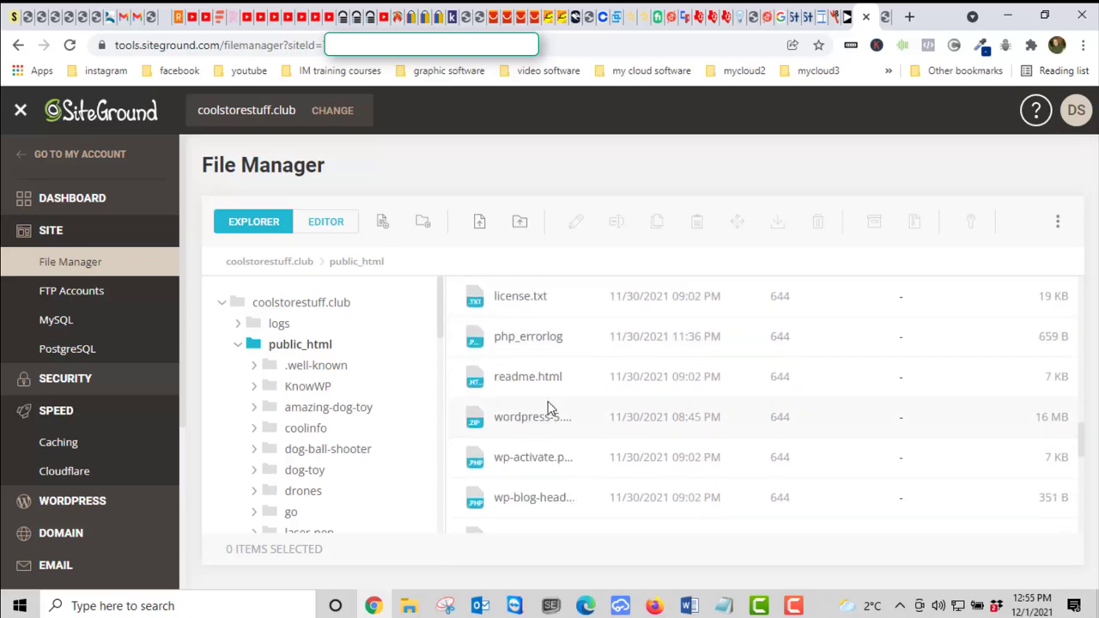
scroll(549, 412, down, 2)
scroll(546, 420, up, 4)
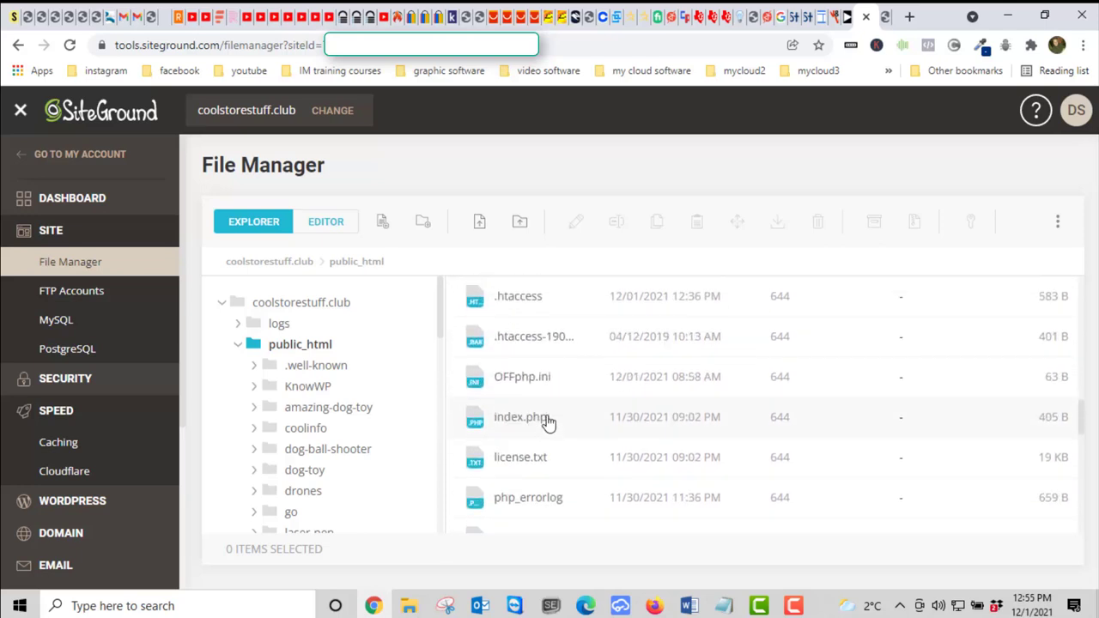
scroll(563, 489, up, 1)
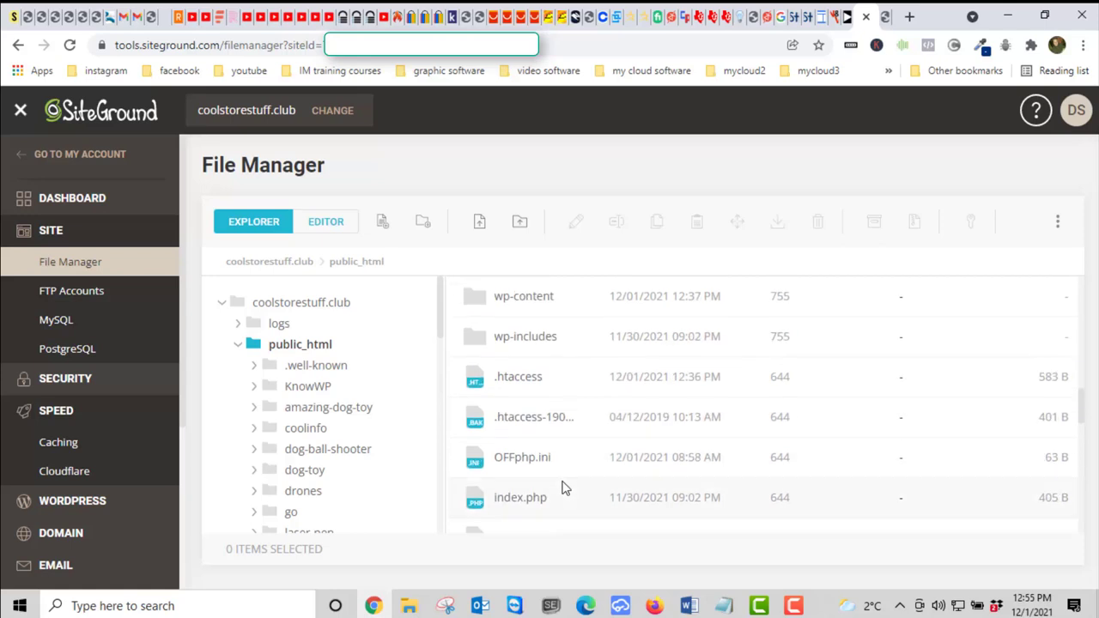
scroll(560, 487, down, 3)
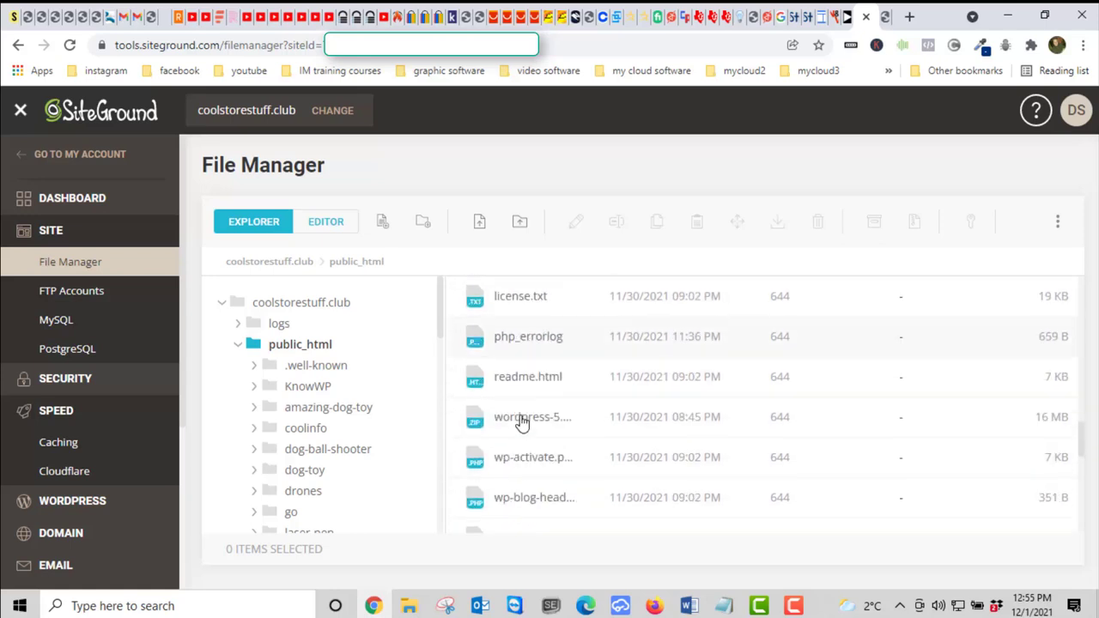
scroll(518, 411, down, 2)
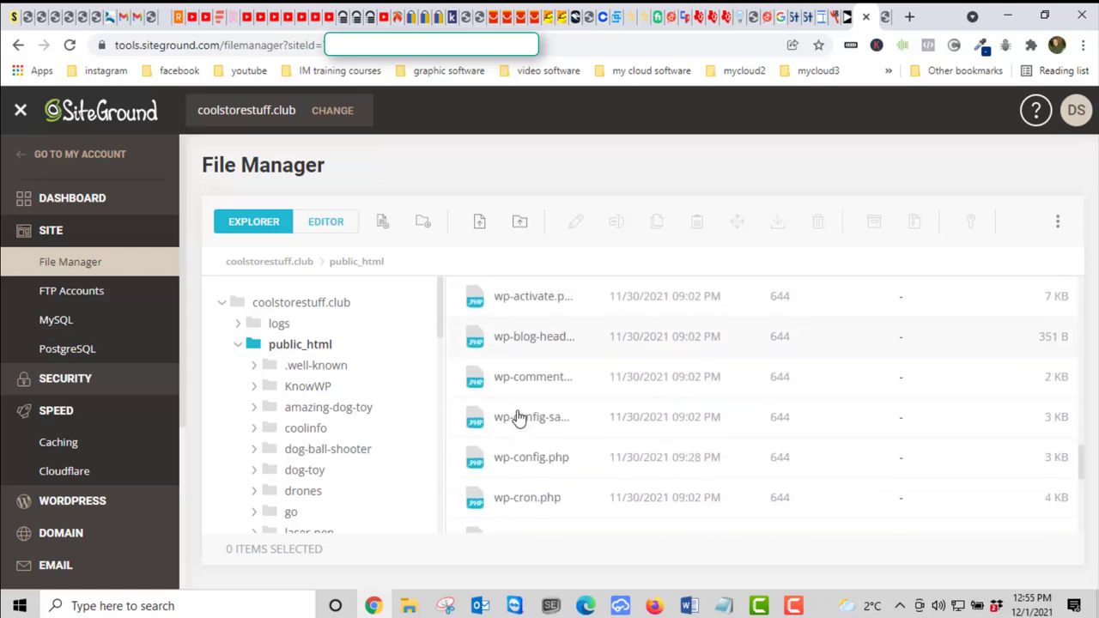
scroll(519, 418, down, 4)
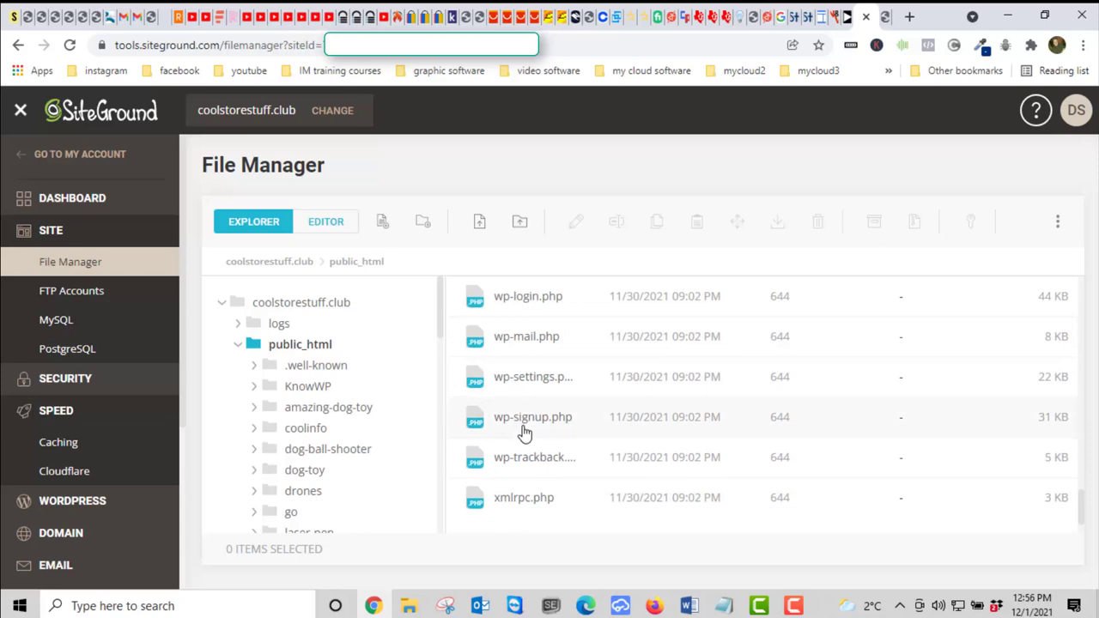
scroll(519, 436, up, 4)
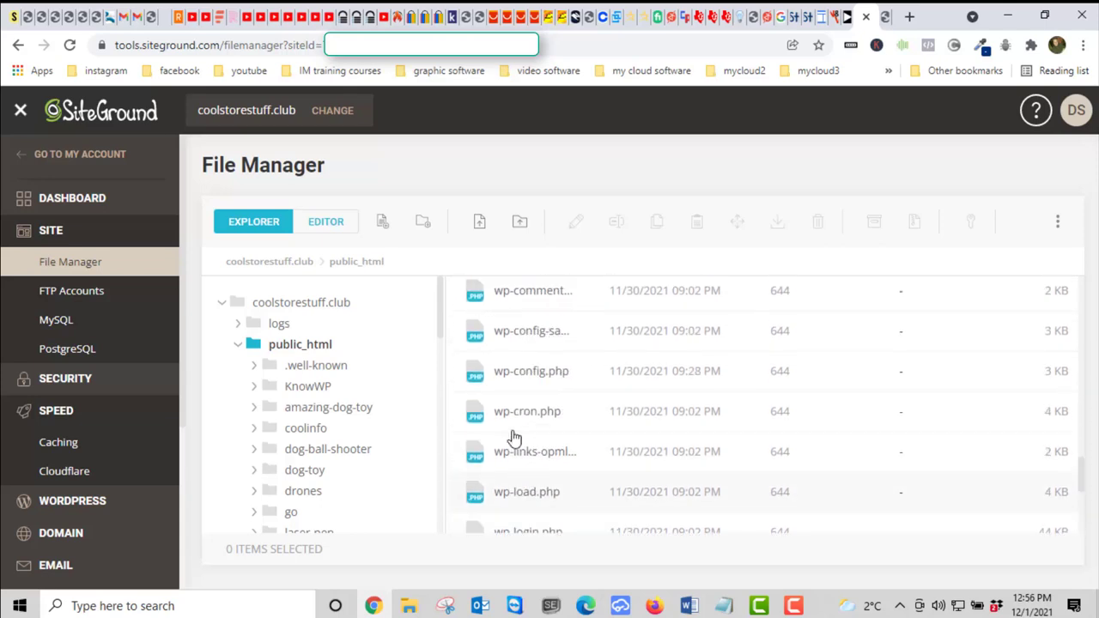
Rename the OFFphp.ini file in public_html to php.ini
scroll(512, 439, up, 1)
scroll(518, 436, up, 3)
scroll(514, 439, up, 1)
scroll(530, 455, up, 2)
scroll(530, 456, up, 1)
scroll(541, 460, down, 2)
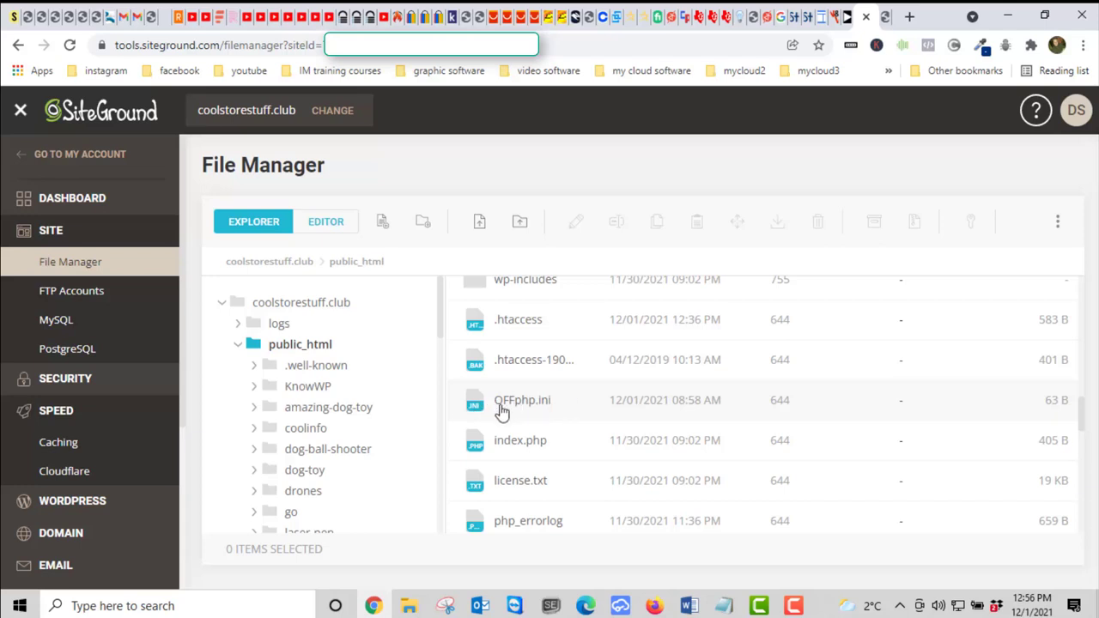
right_click(498, 409)
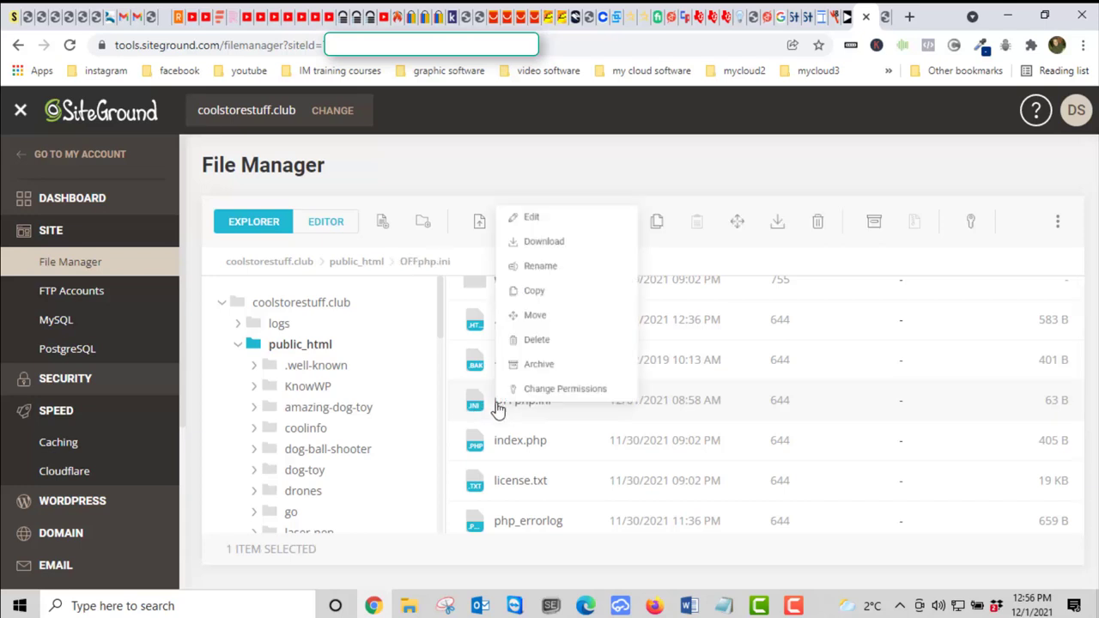
click(770, 144)
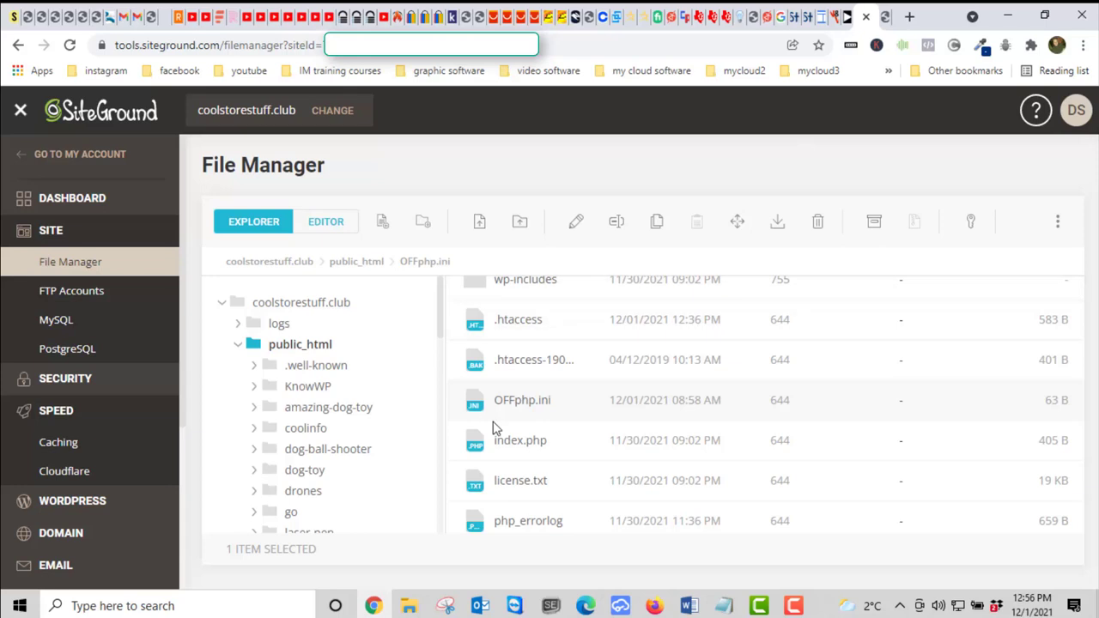
right_click(509, 409)
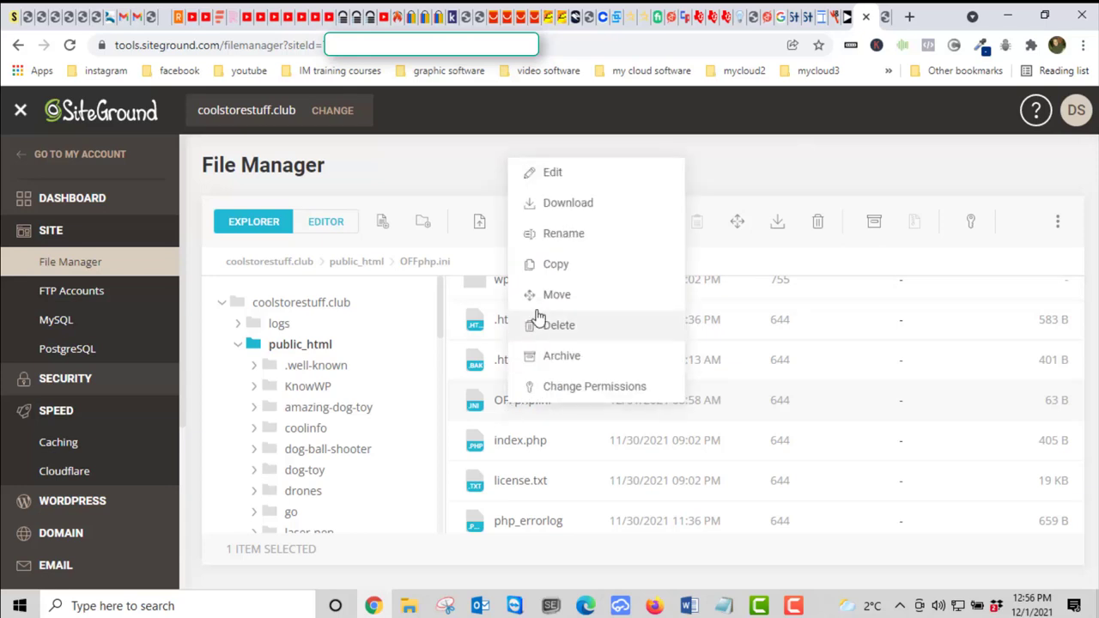
click(569, 237)
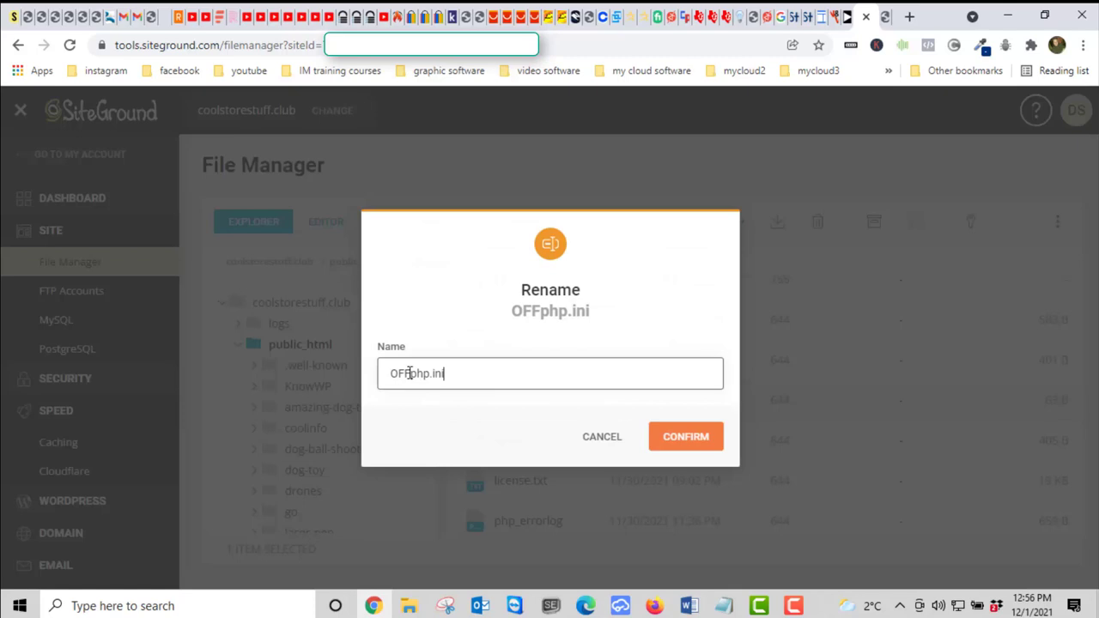
drag(410, 372, 375, 386)
key(BackSpace)
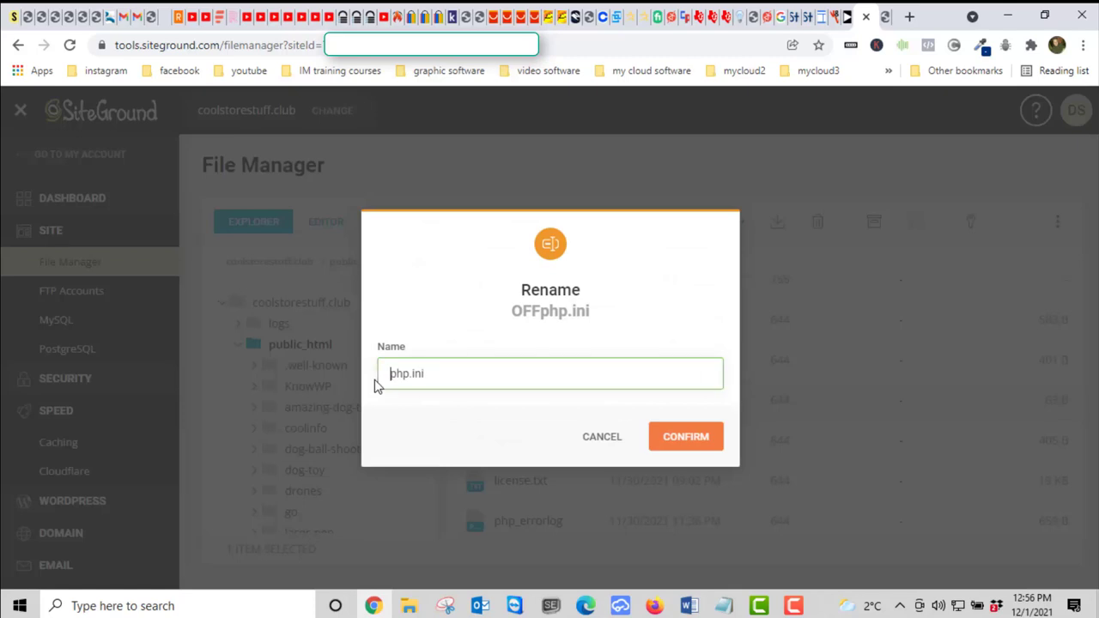
click(711, 442)
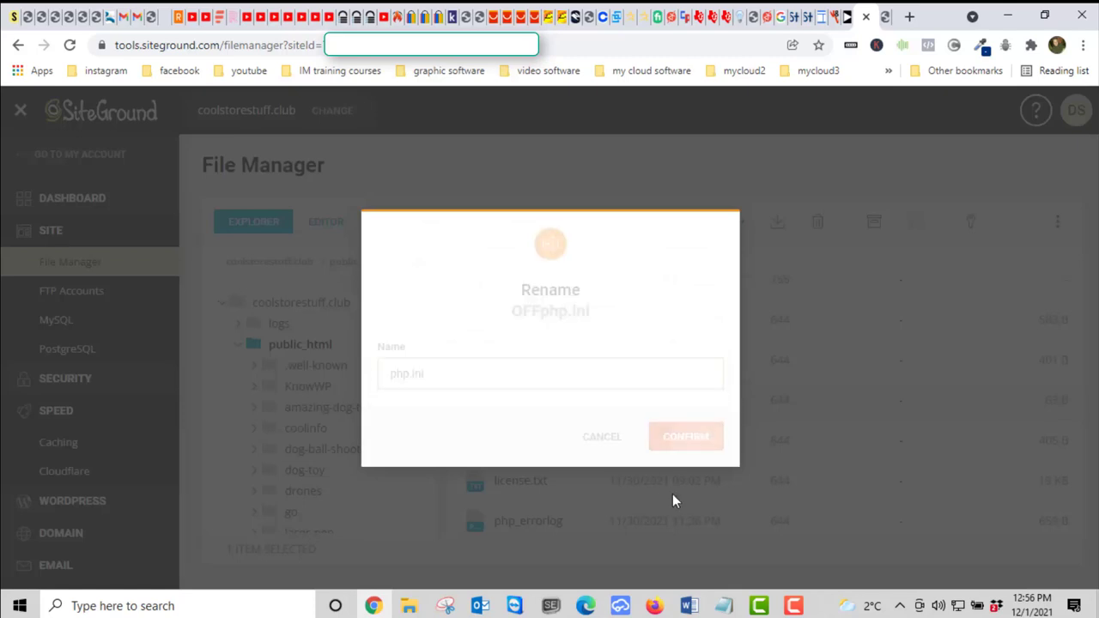
click(652, 438)
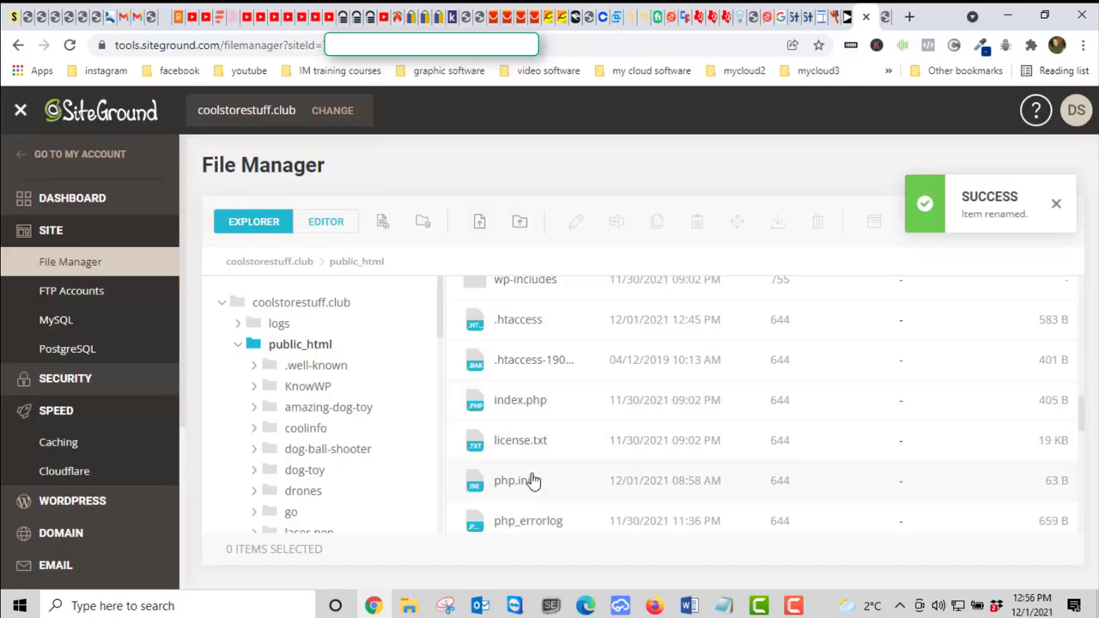
Open php.ini in the editor to view its contents, then return to the public_html file listing
scroll(558, 468, up, 2)
scroll(557, 464, down, 4)
scroll(553, 459, down, 2)
click(482, 331)
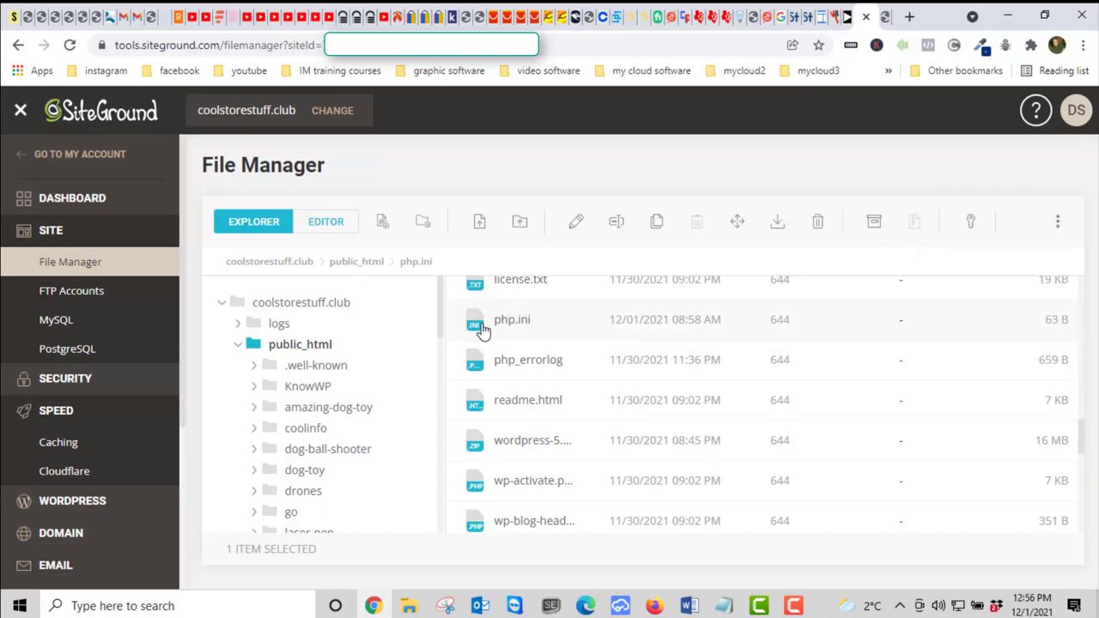
right_click(482, 329)
click(532, 338)
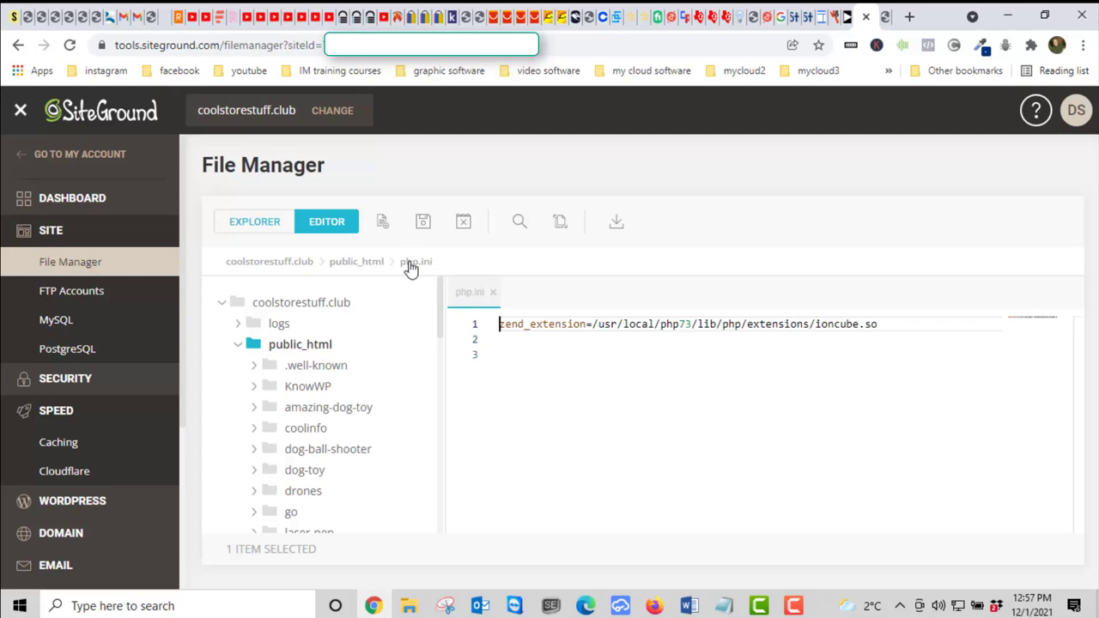
click(355, 268)
click(255, 224)
Reopen php.ini from public_html for editing and examine the PHP version in its zend_extension path
scroll(571, 410, down, 3)
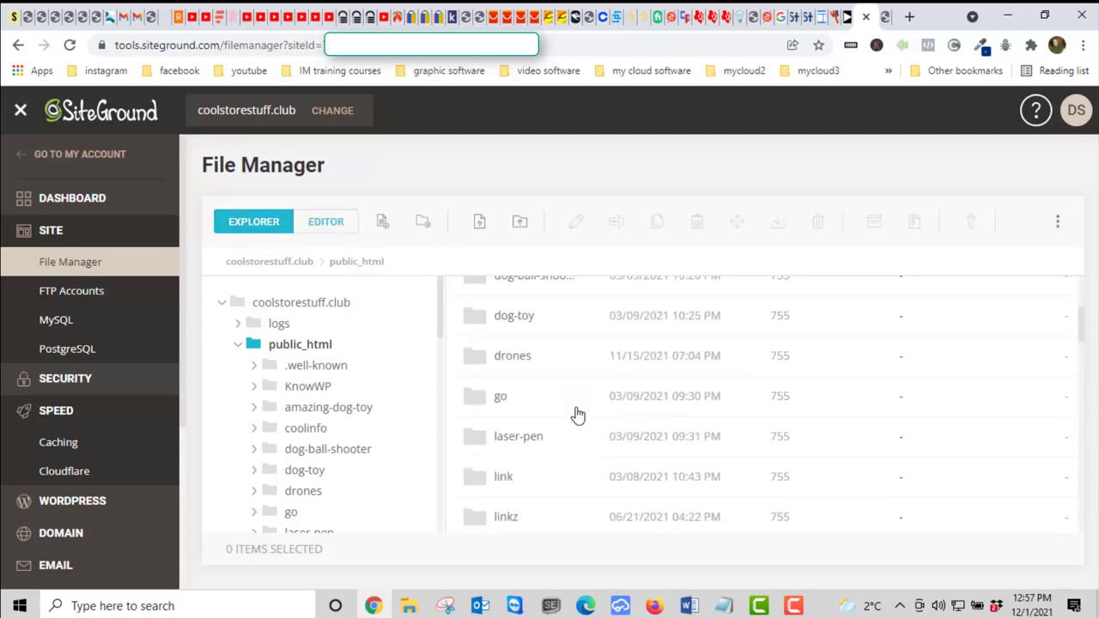
scroll(577, 416, down, 9)
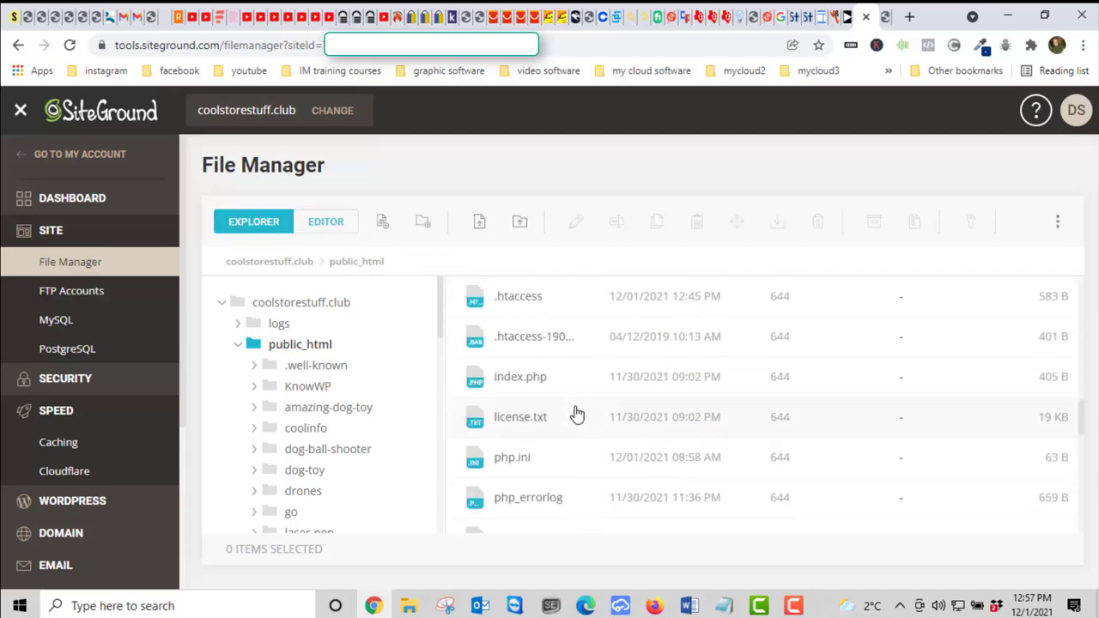
scroll(575, 414, up, 1)
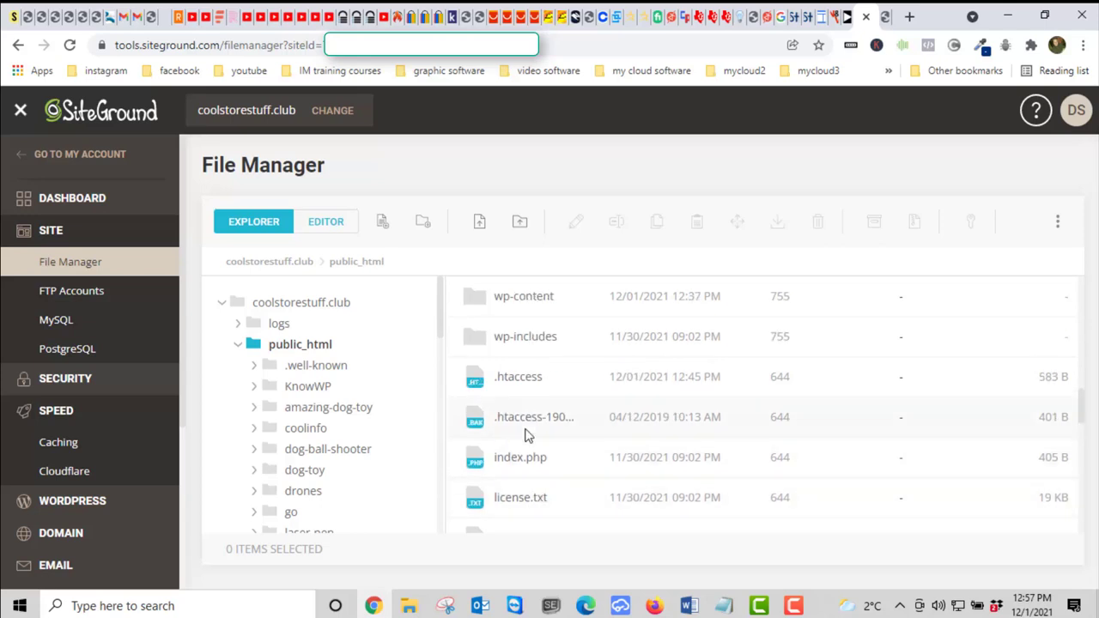
scroll(526, 434, down, 3)
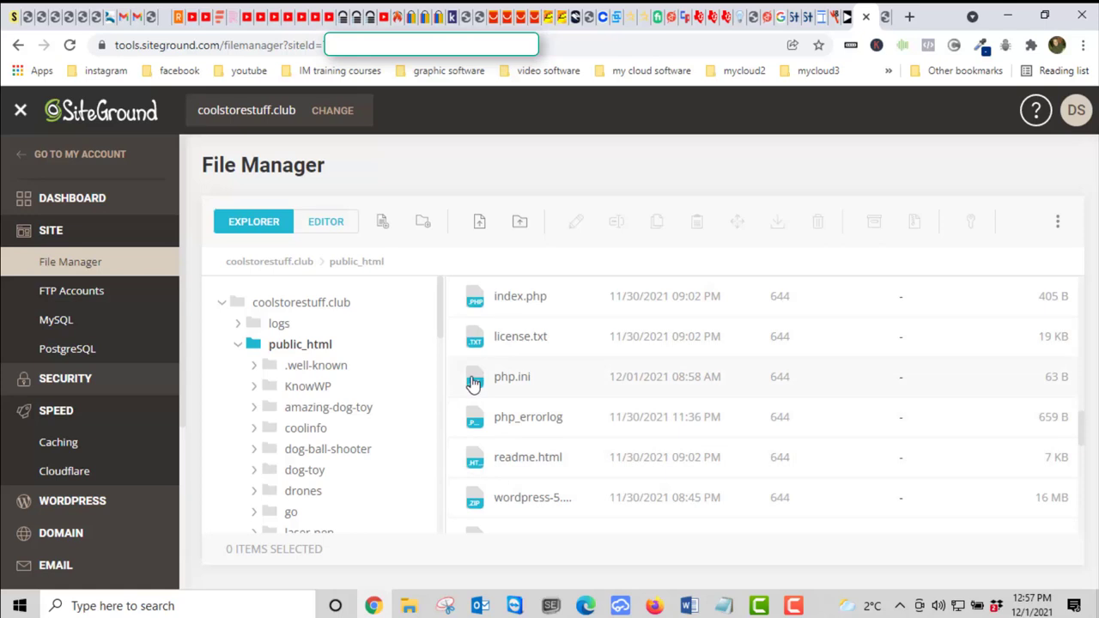
right_click(473, 382)
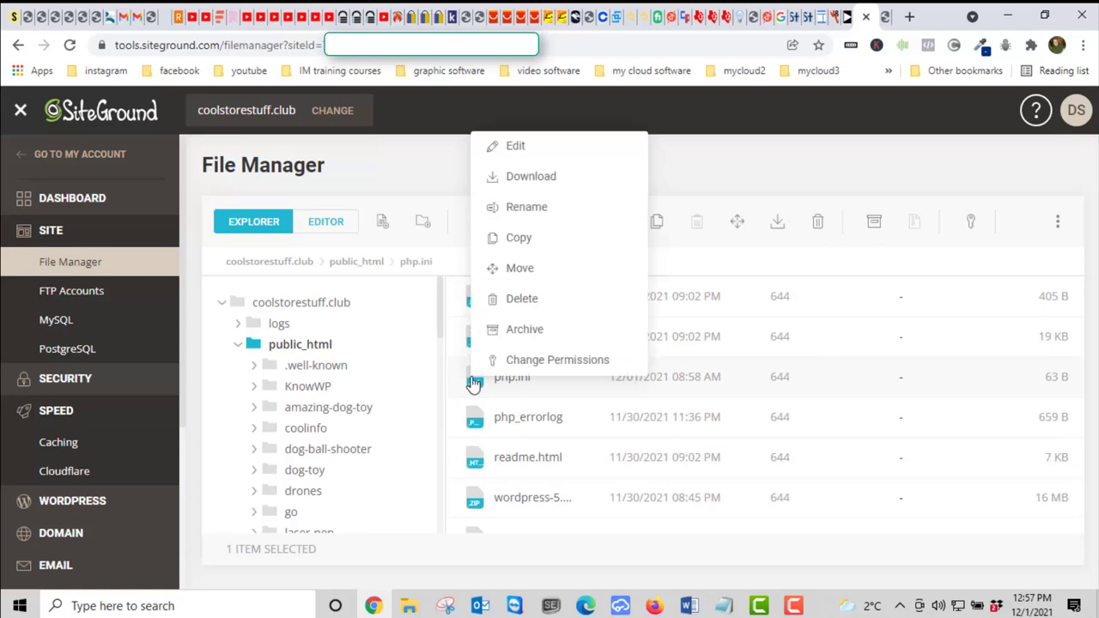
click(514, 146)
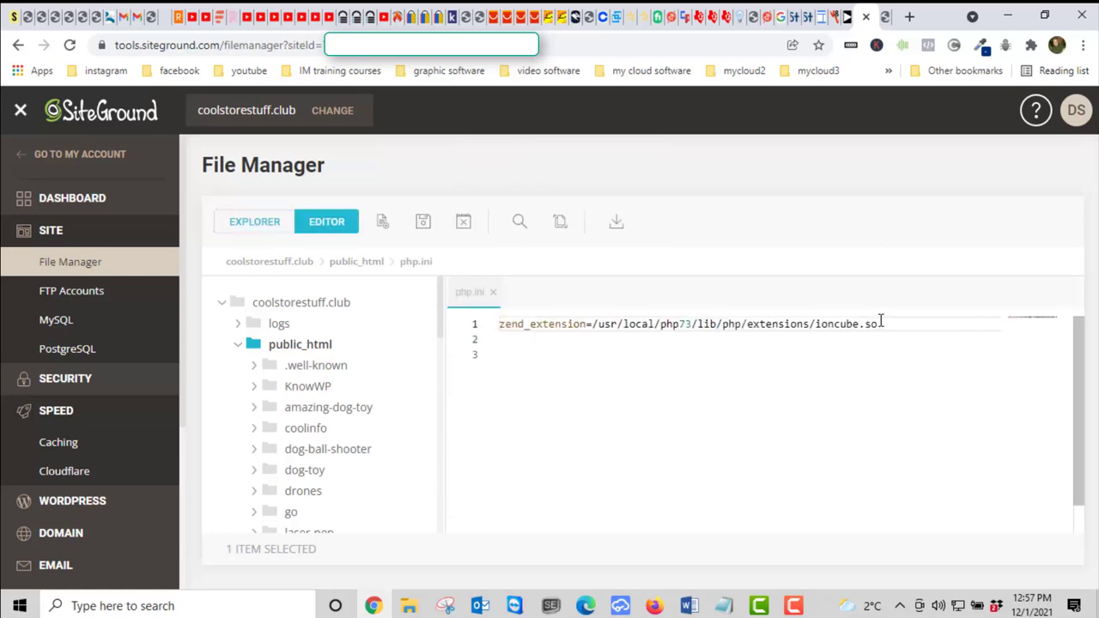
drag(881, 324, 501, 331)
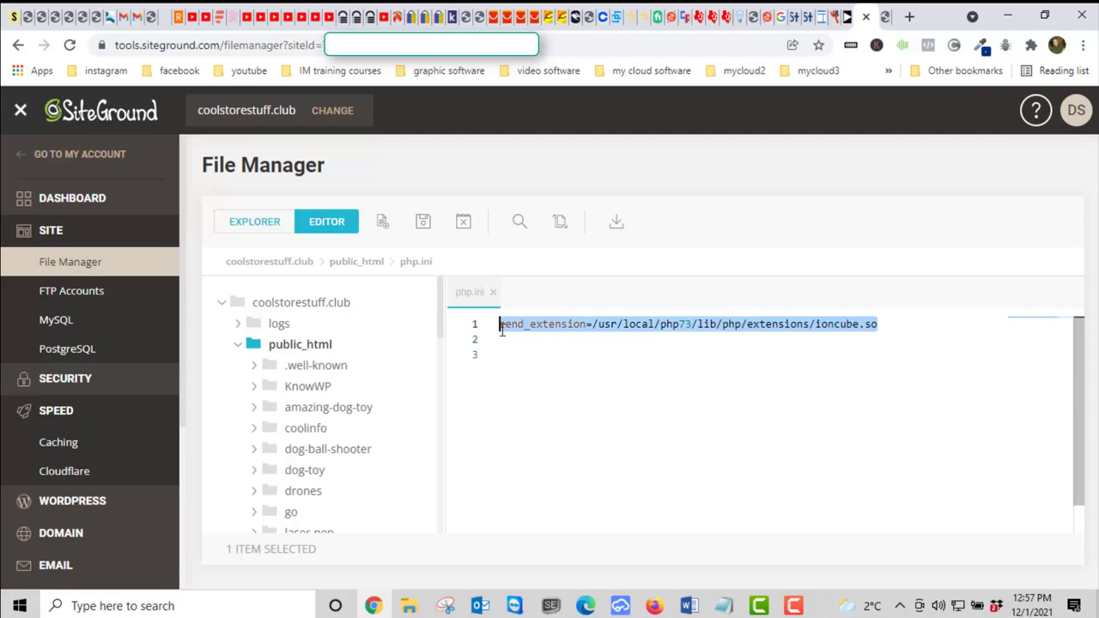
click(692, 324)
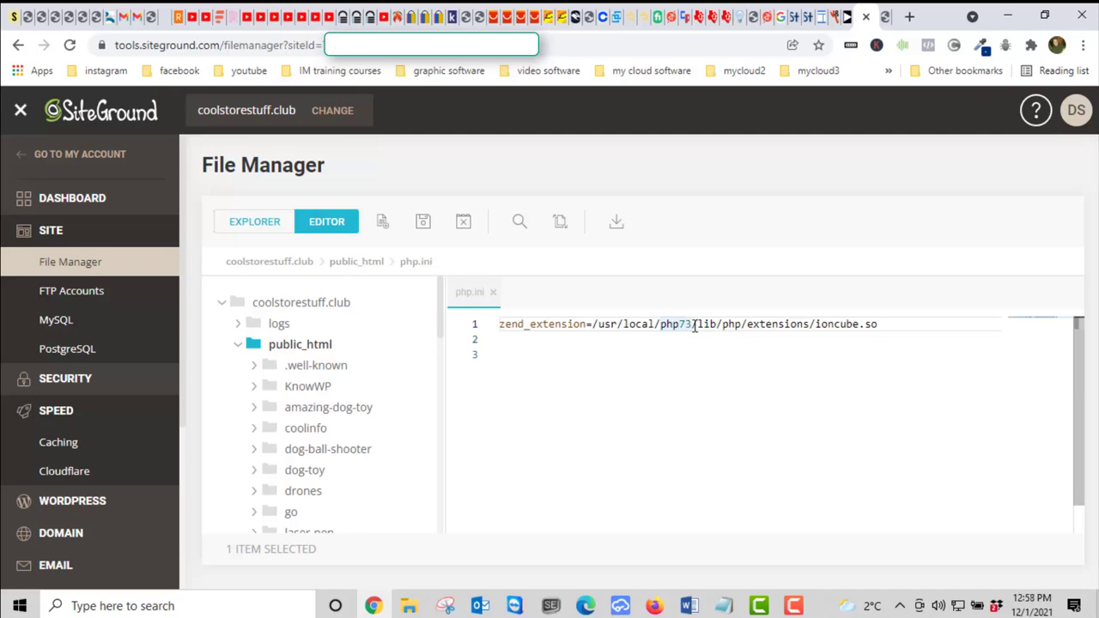
click(699, 392)
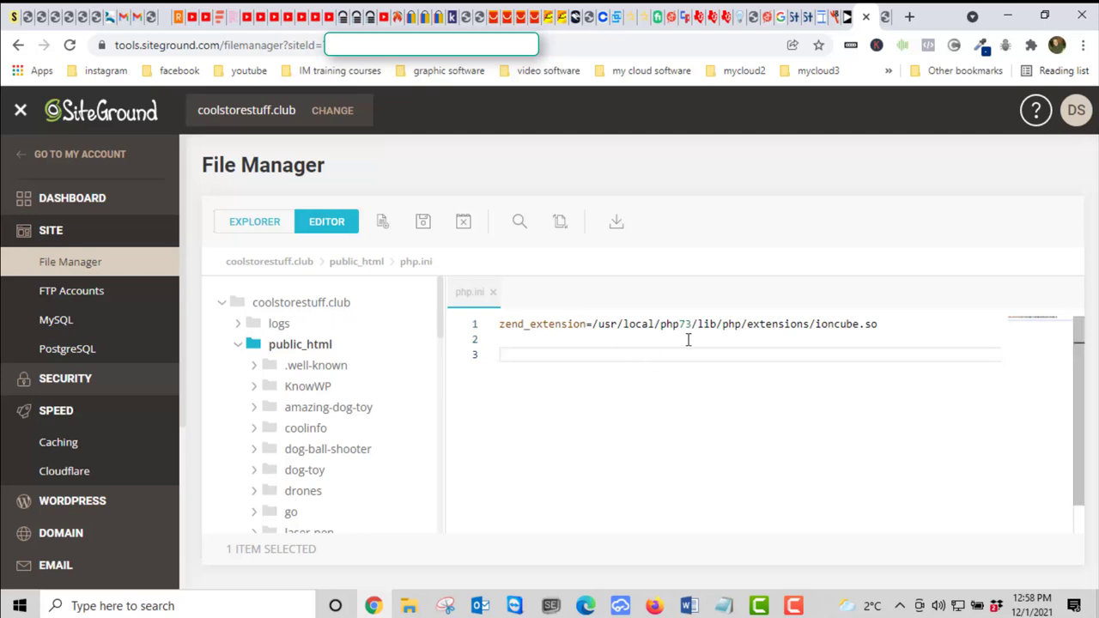
Set the PHP folder in the ionCube zend_extension path to php74 and save php.ini
drag(685, 323, 693, 324)
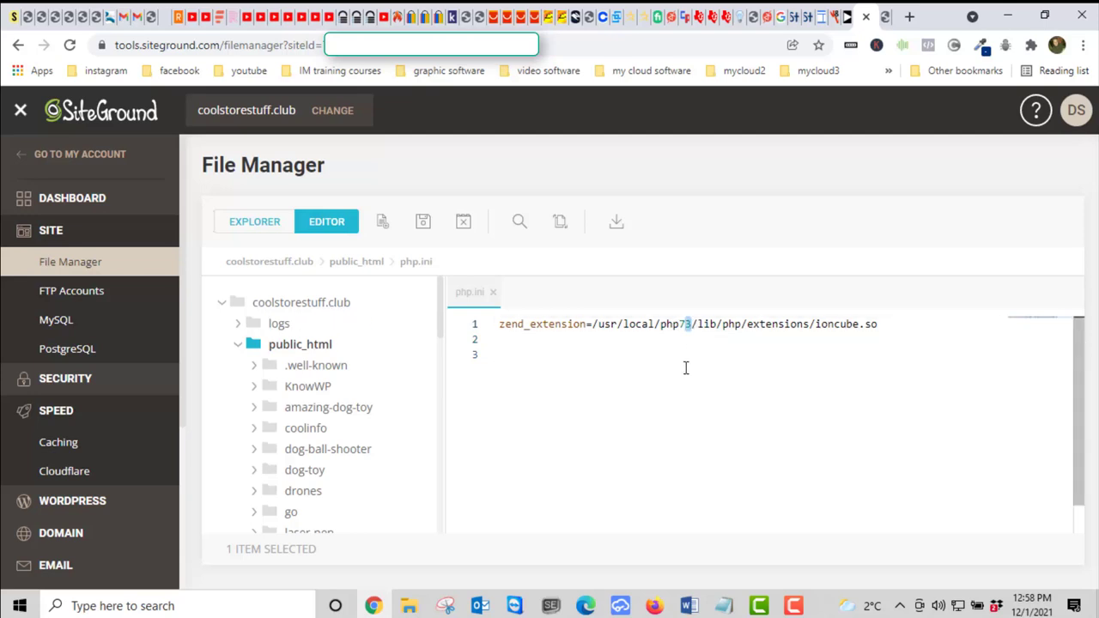
text(4)
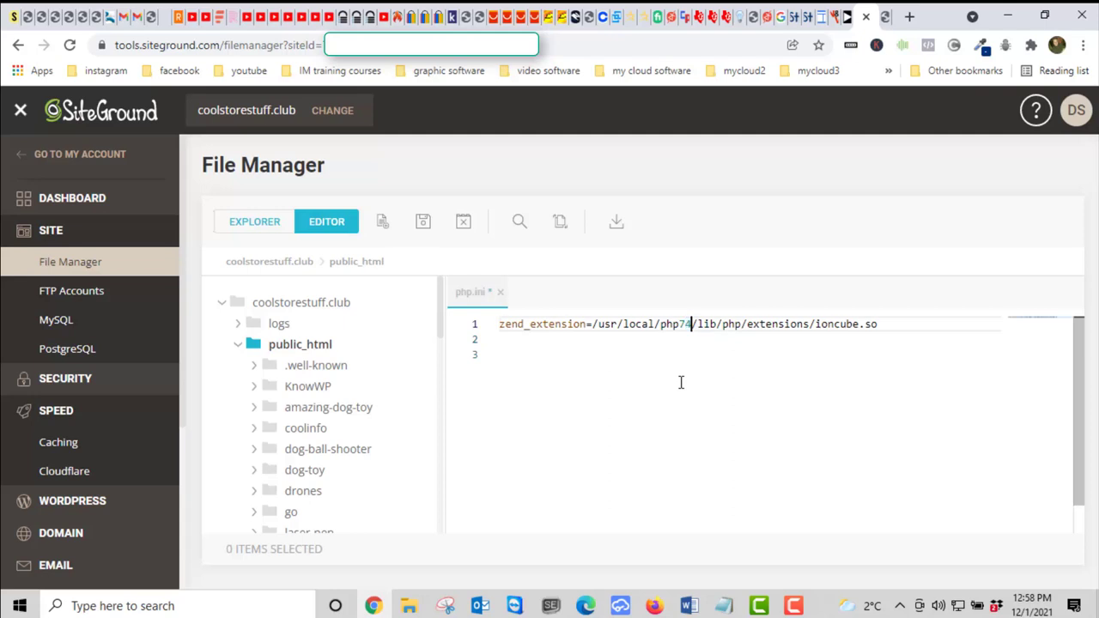
click(559, 414)
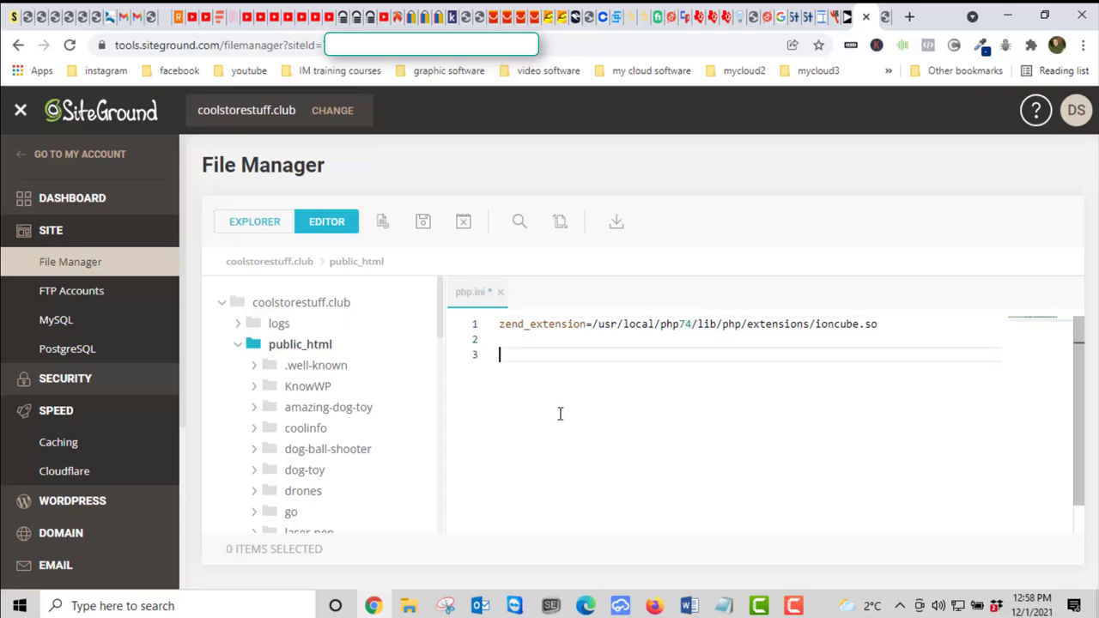
click(423, 225)
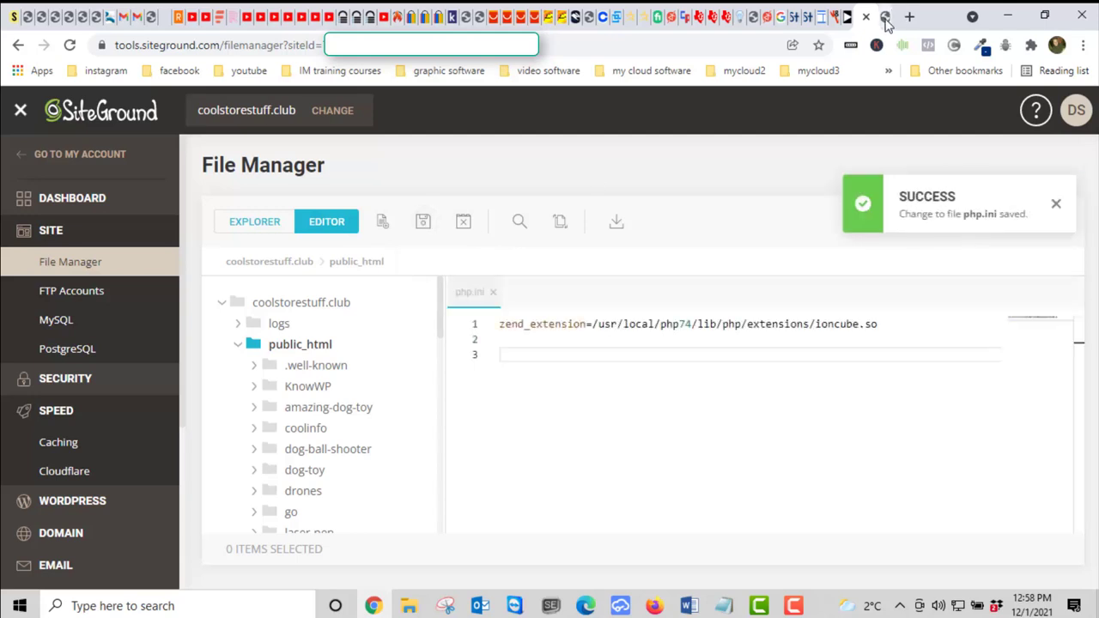
Reload the coolstorestuff.club page to check whether the site loads, then return to the File Manager
click(885, 16)
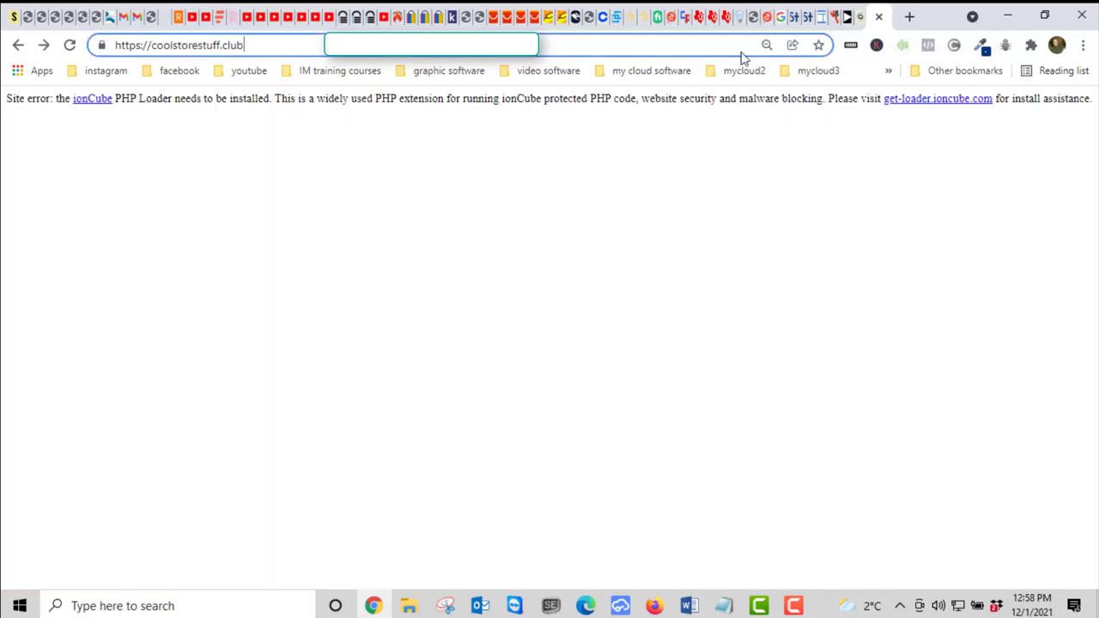
click(67, 46)
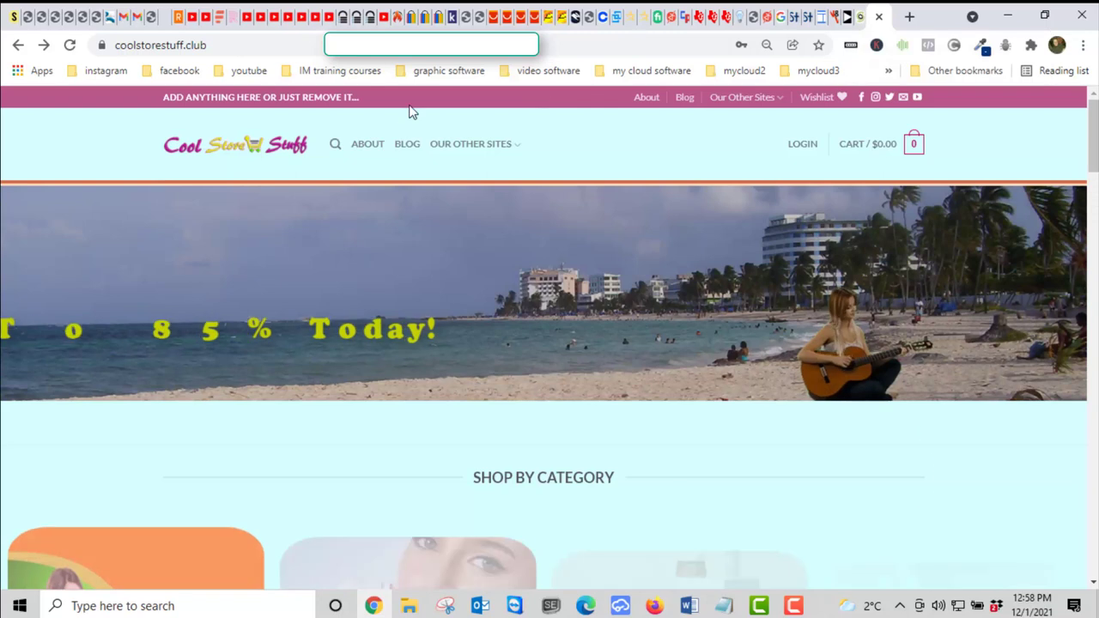
click(861, 17)
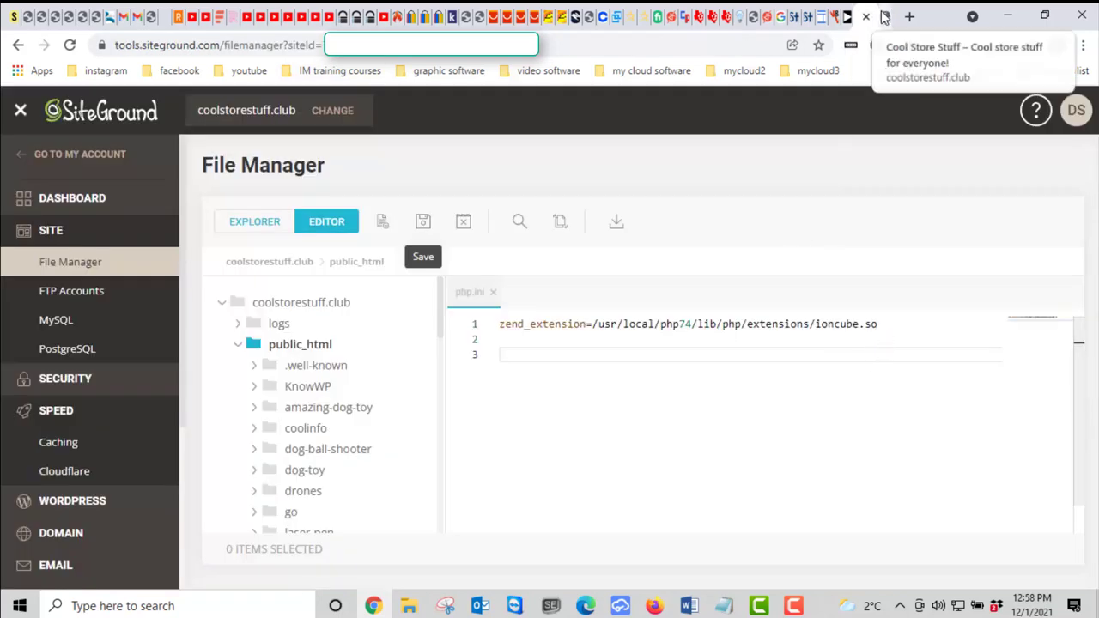
click(885, 17)
click(858, 19)
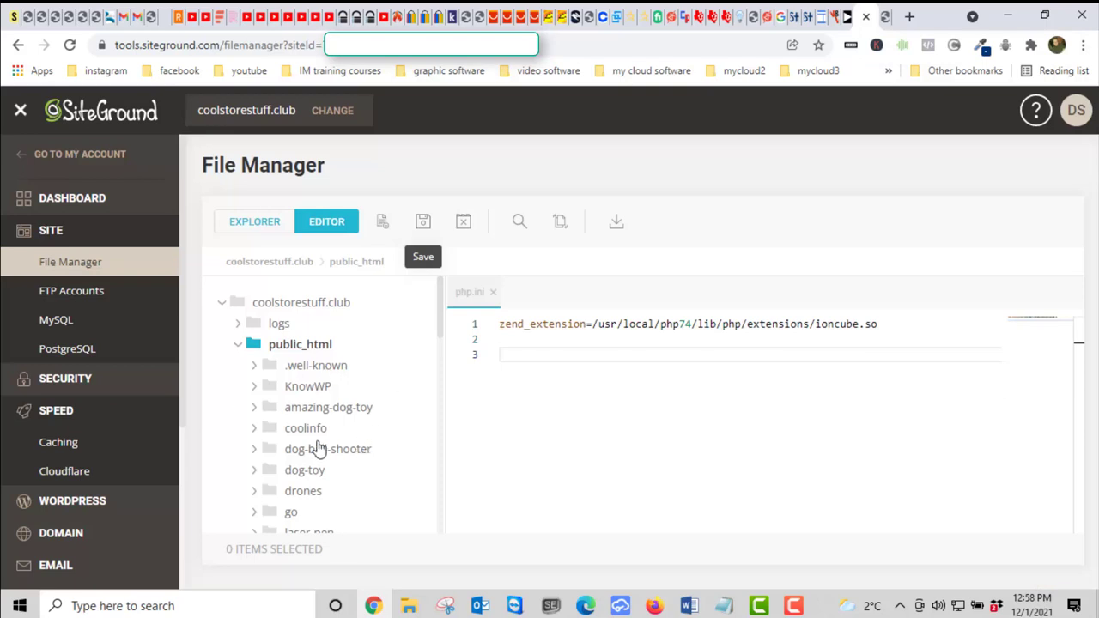
Open the site's Caching settings and flush the Dynamic Cache for coolstorestuff.club and coolstorestuff.mobilepull.com
scroll(267, 393, down, 2)
scroll(269, 396, up, 2)
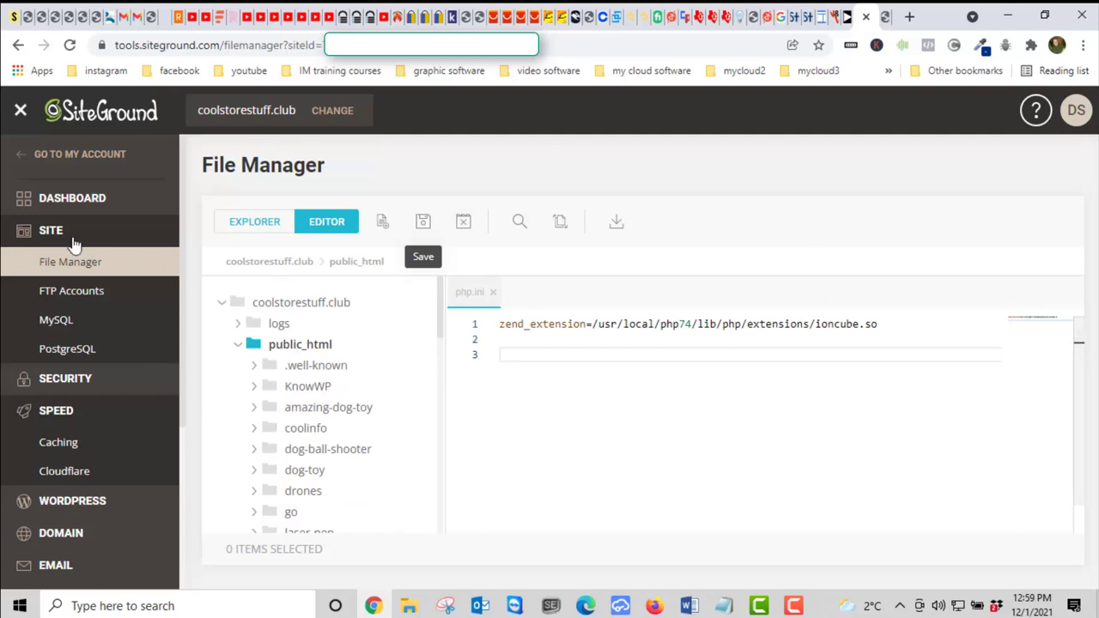
scroll(81, 386, down, 1)
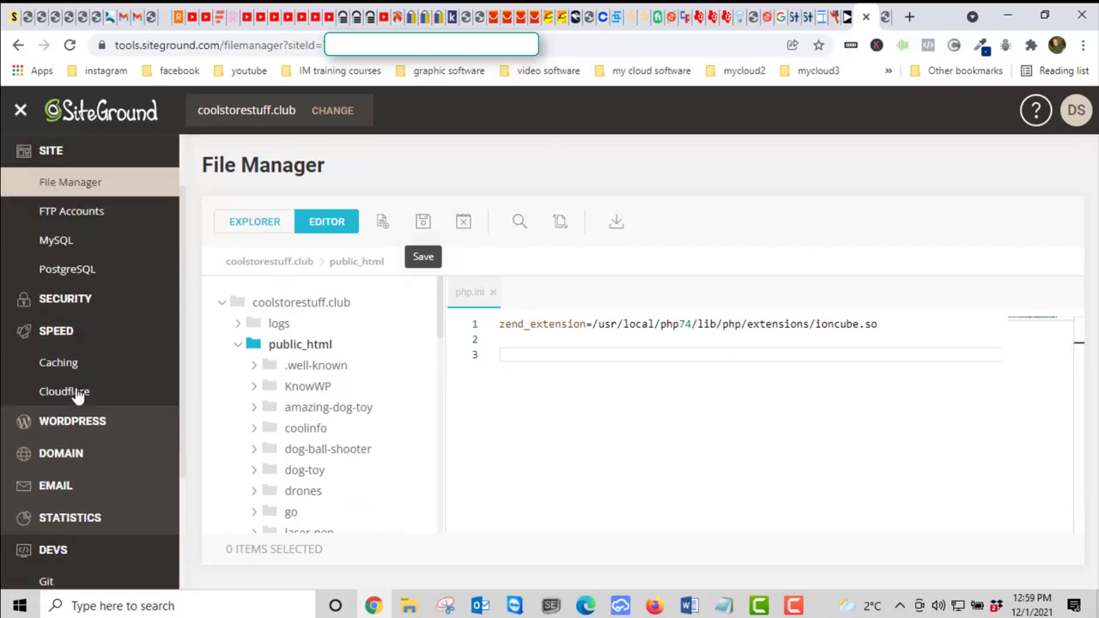
click(56, 333)
click(56, 335)
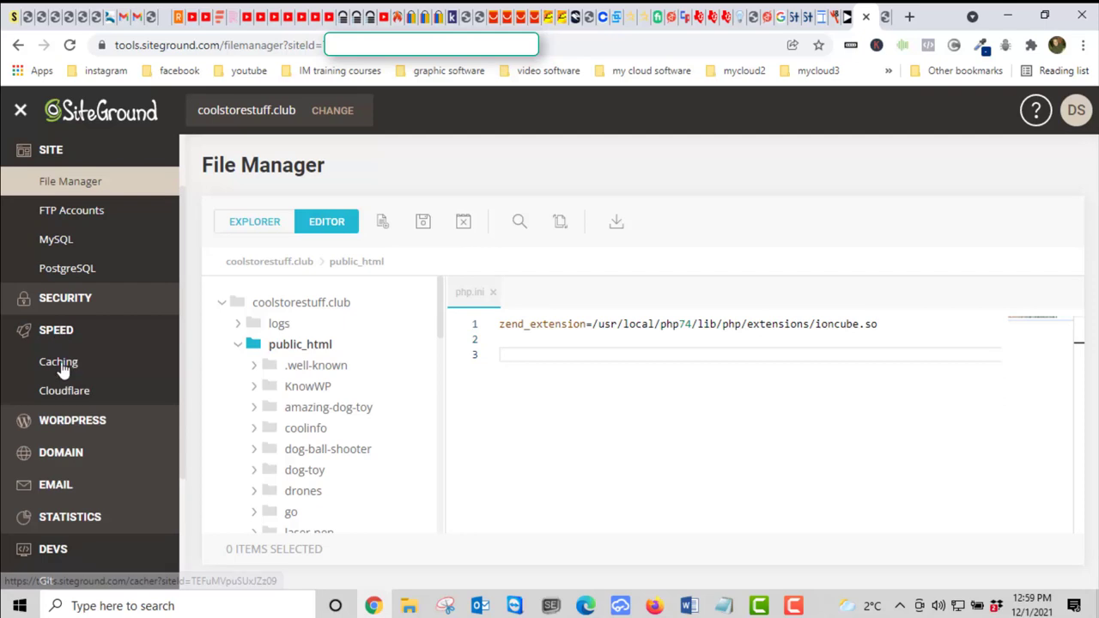
click(59, 364)
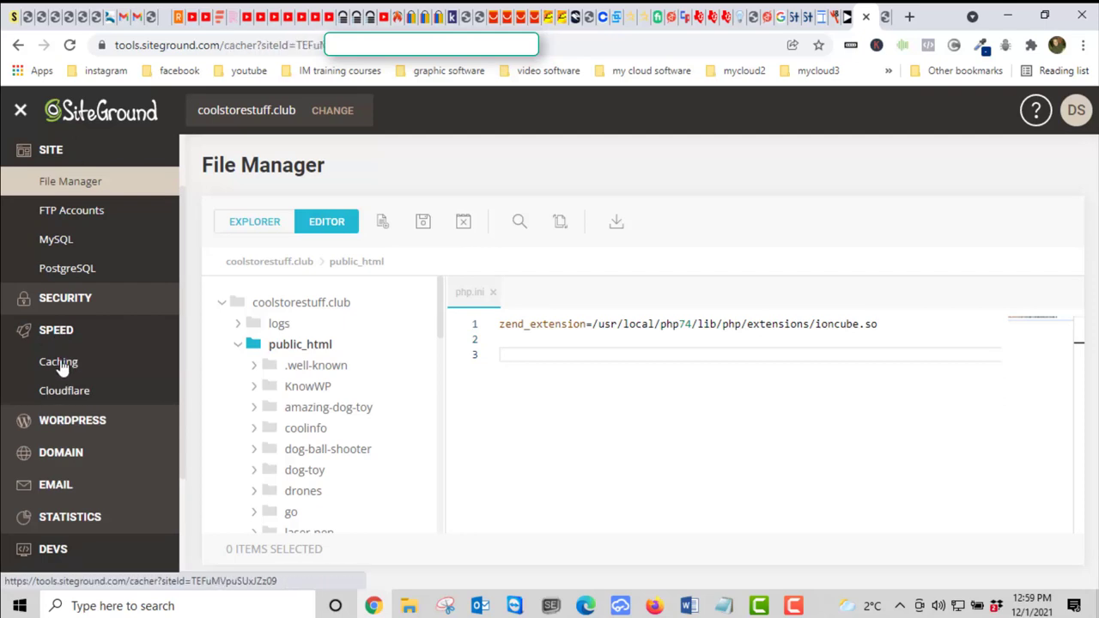
scroll(510, 380, down, 1)
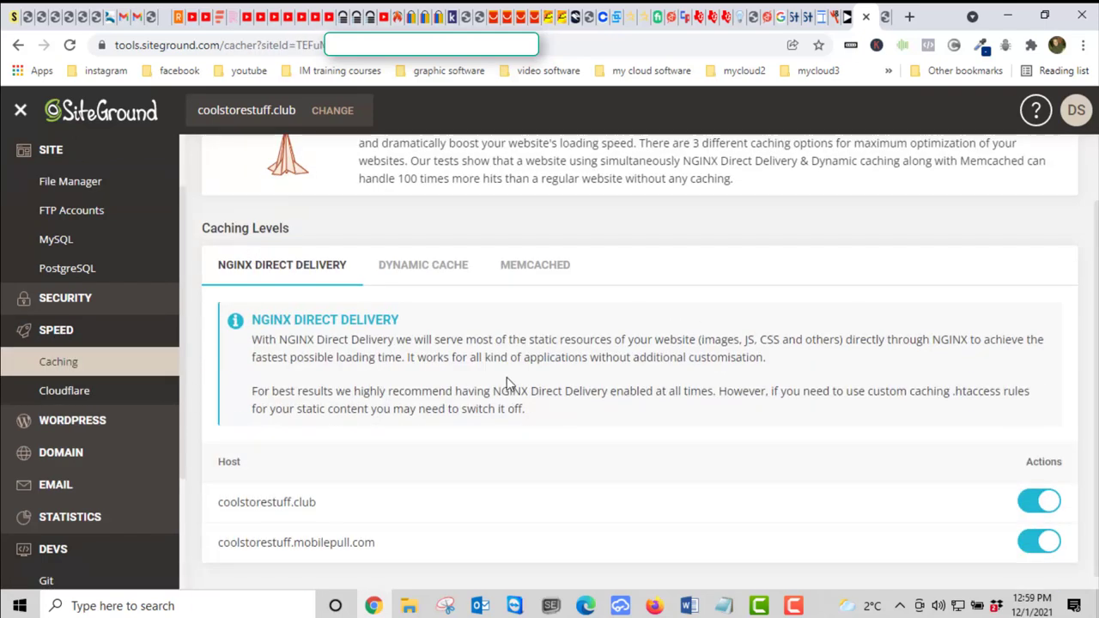
click(435, 275)
scroll(778, 459, down, 2)
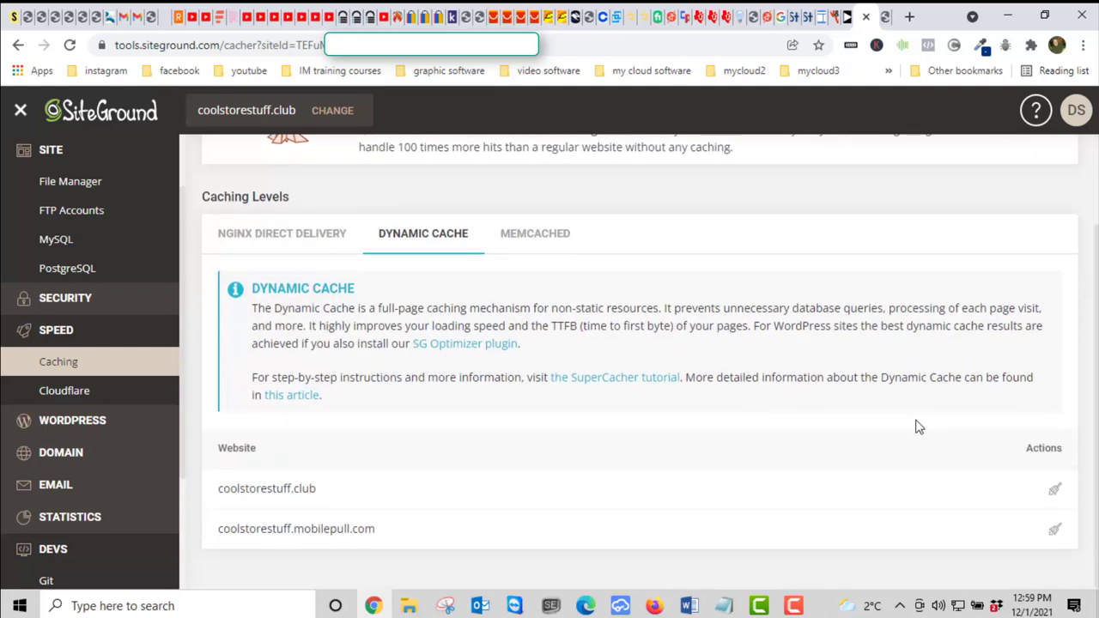
click(1053, 496)
click(1056, 536)
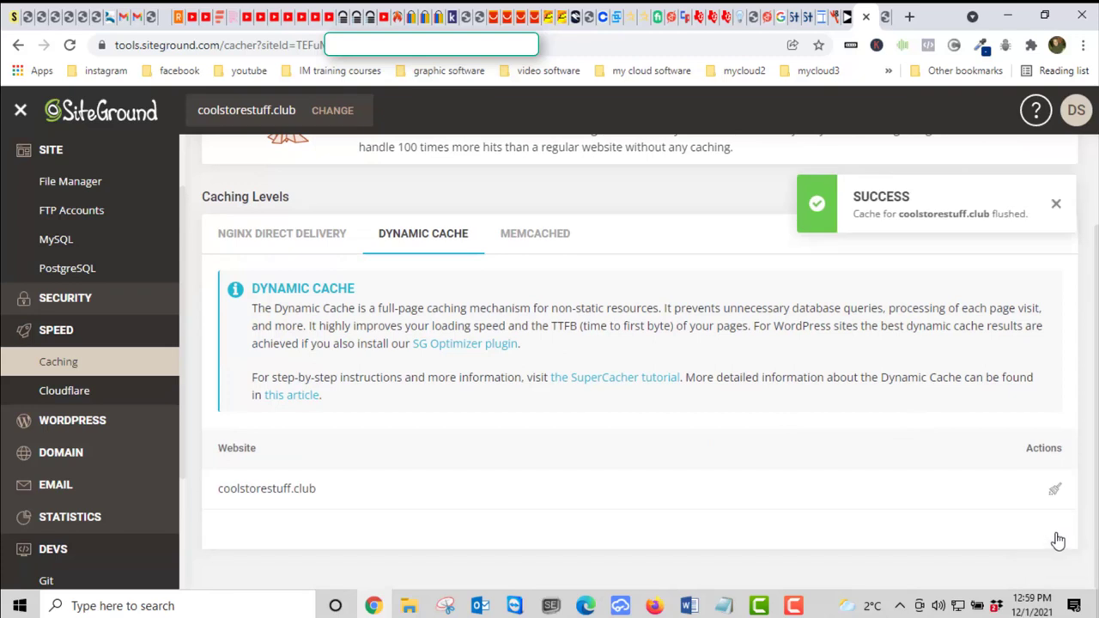
click(1056, 203)
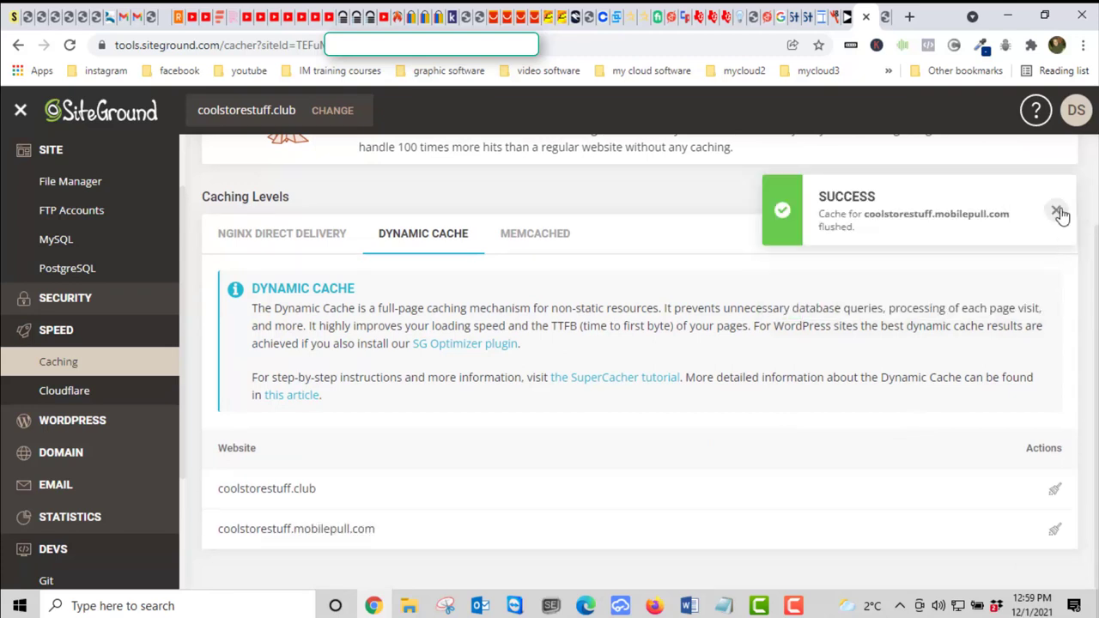
Dismiss the cache flush notification and reload the coolstorestuff.club page to check that the site loads
click(1055, 210)
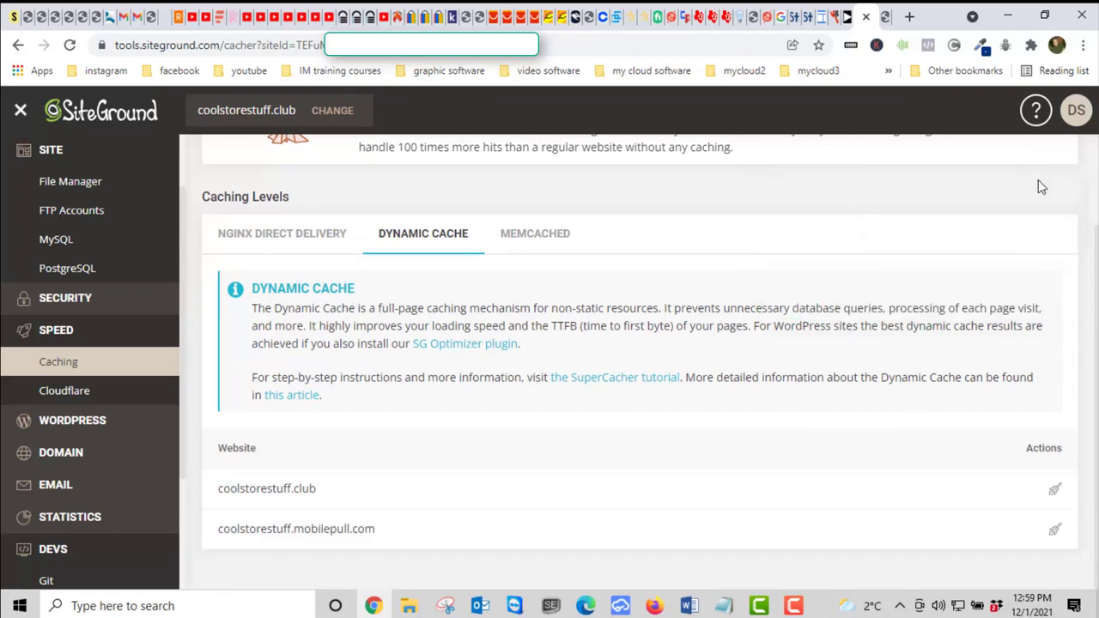
click(889, 17)
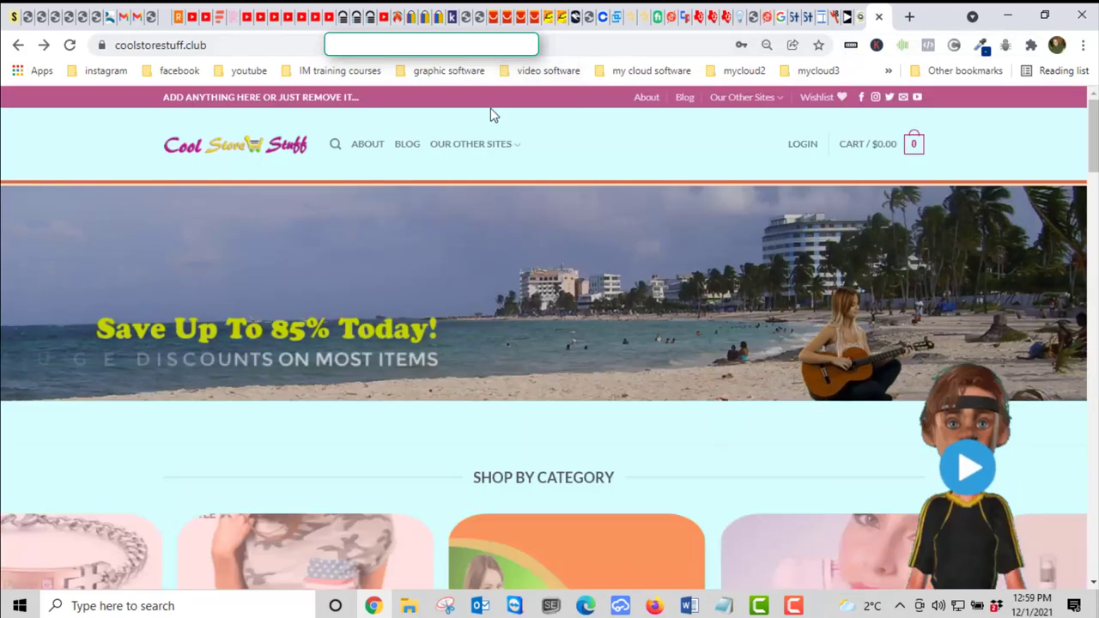
click(69, 44)
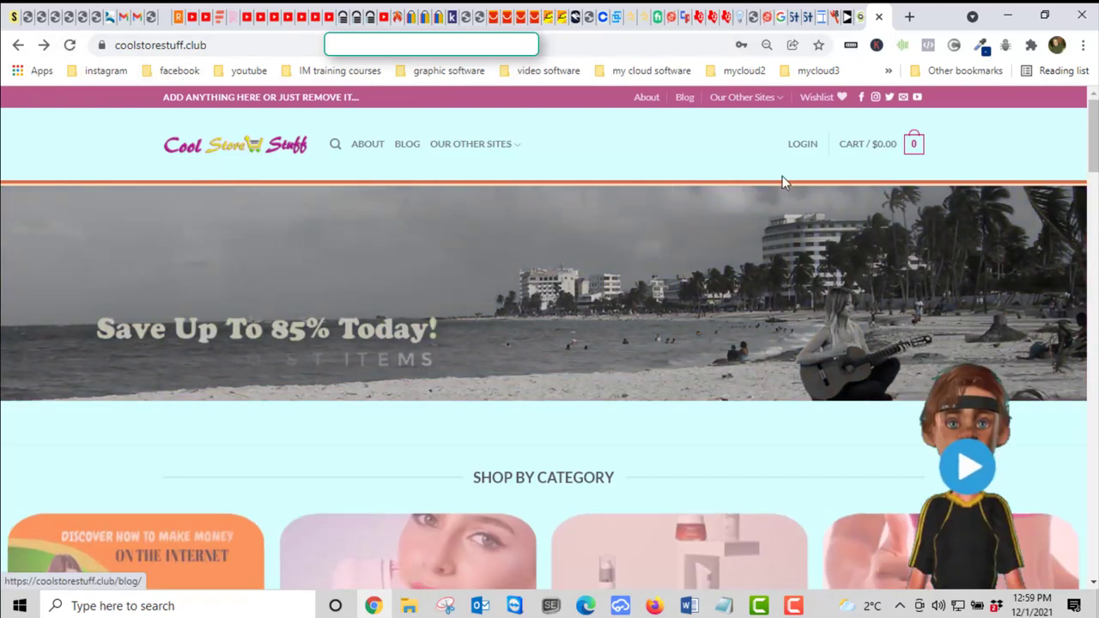
Return to the SiteGround tools and check the current PHP version for coolstorestuff.club in PHP Manager
click(862, 21)
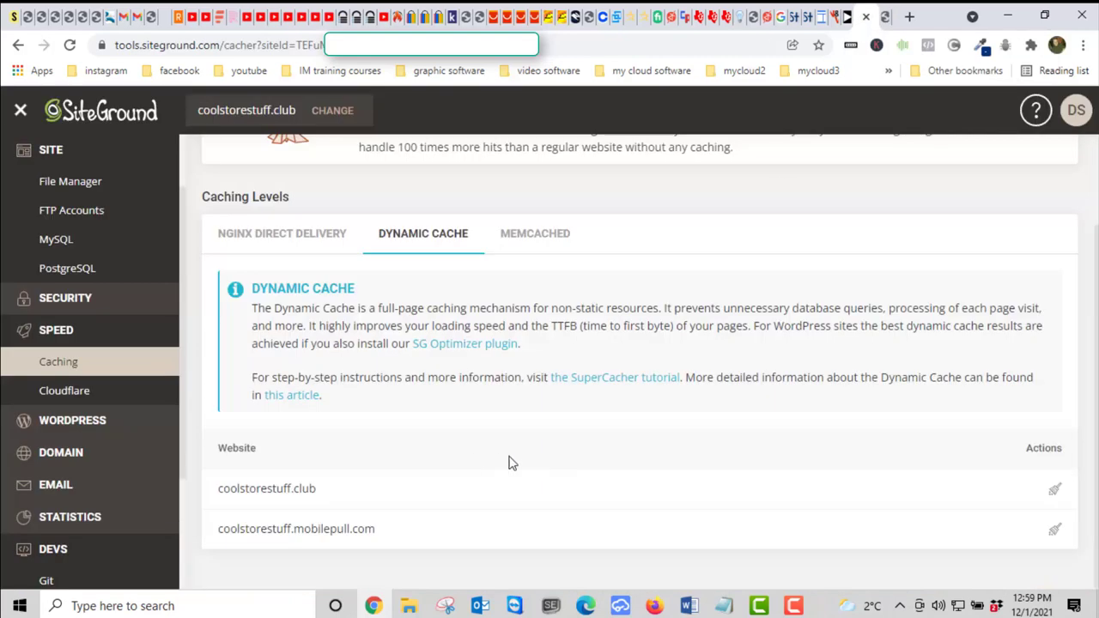
scroll(39, 552, down, 2)
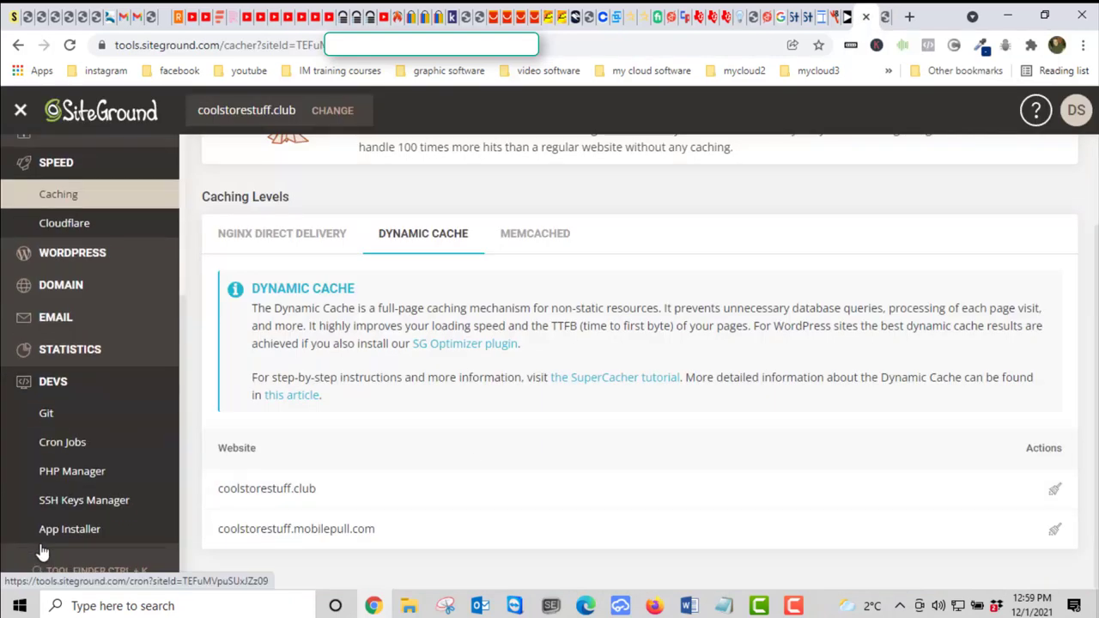
click(65, 472)
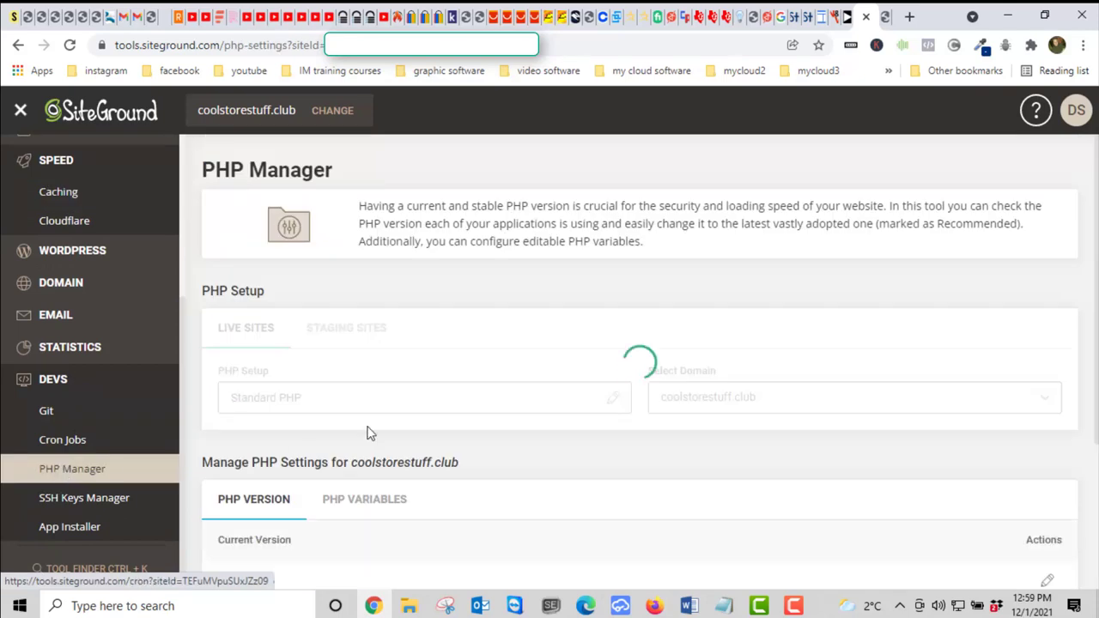
scroll(399, 433, down, 3)
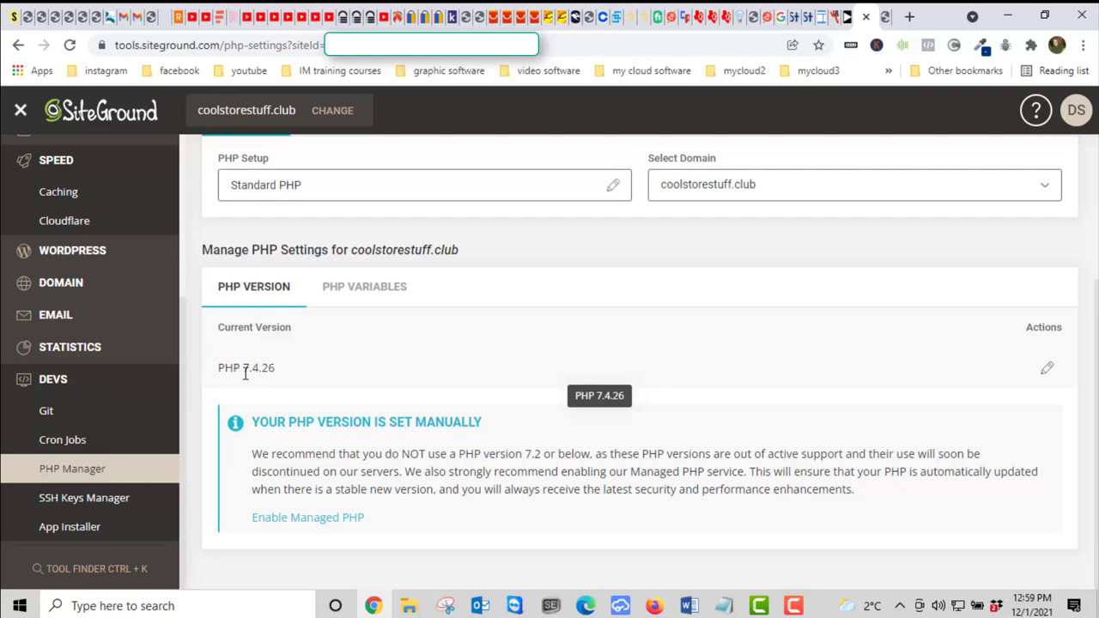
Return to the File Manager and browse the public_html contents in Explorer view for php.ini
scroll(292, 452, up, 3)
scroll(93, 284, up, 1)
scroll(92, 284, up, 3)
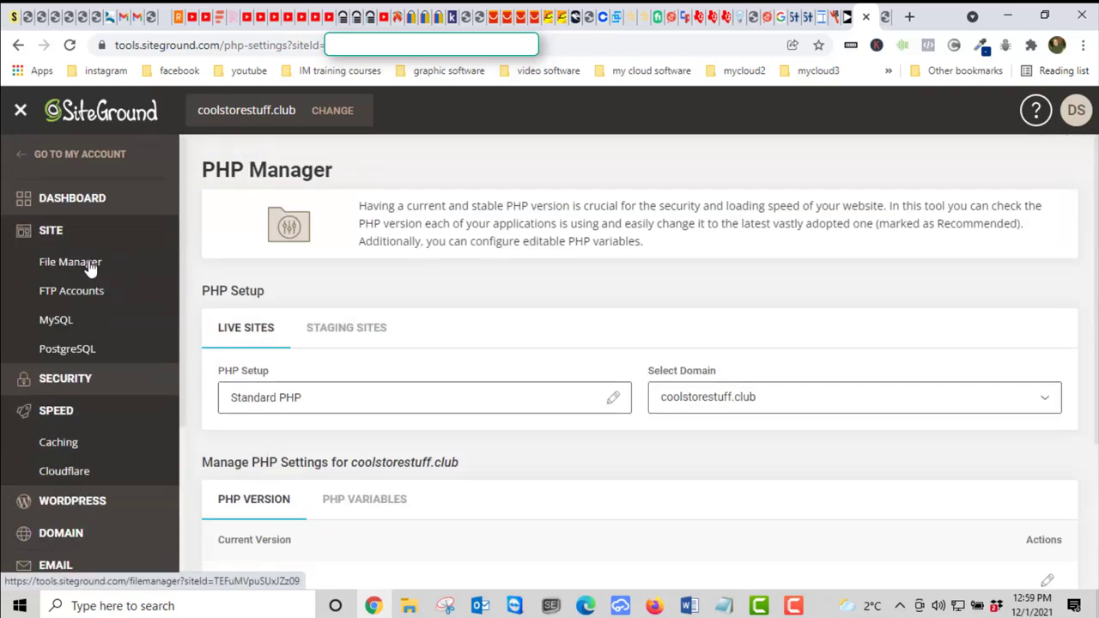
click(70, 262)
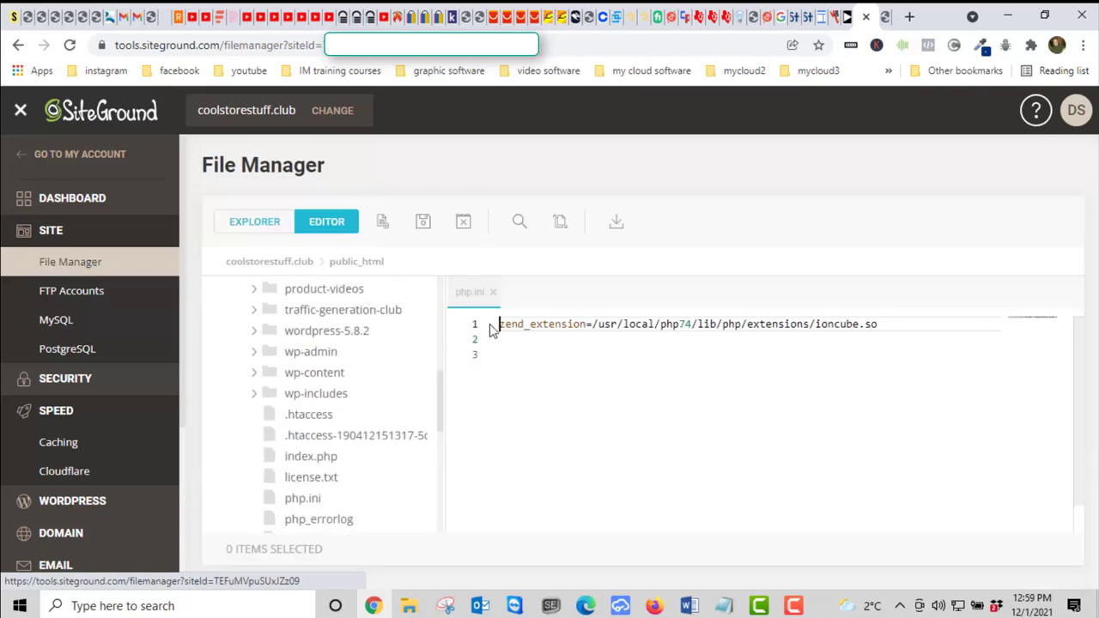
scroll(343, 368, up, 5)
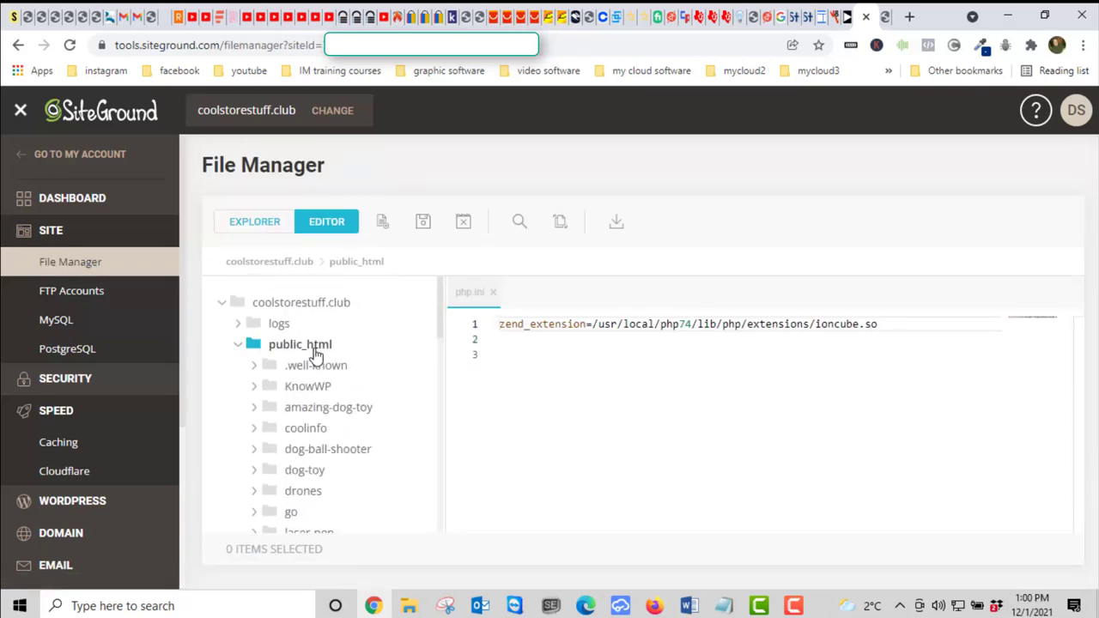
click(254, 224)
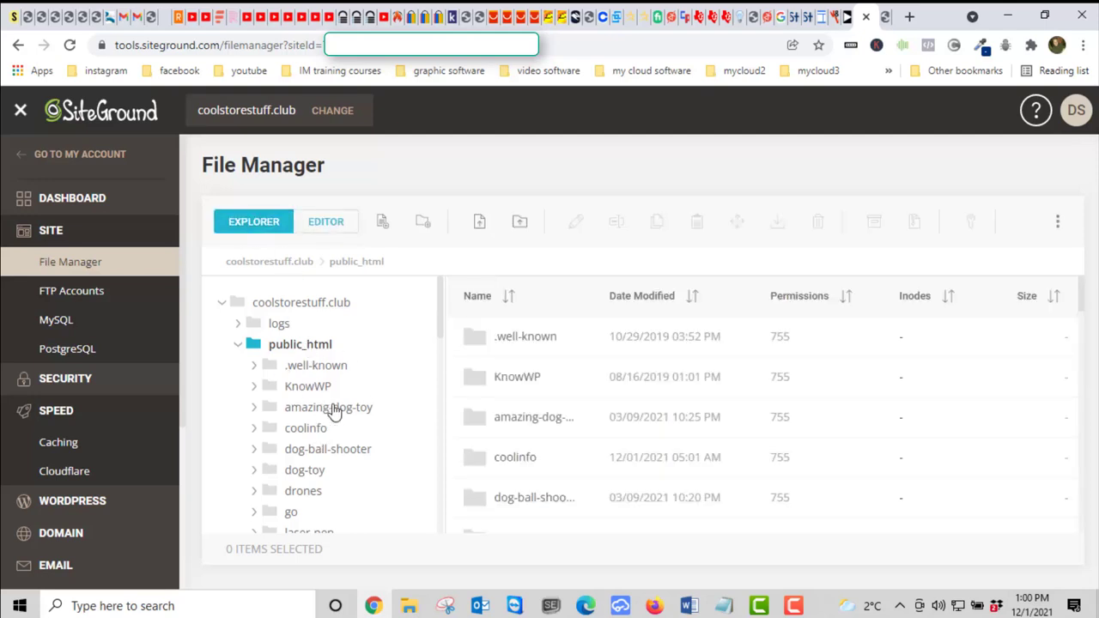
scroll(593, 416, down, 15)
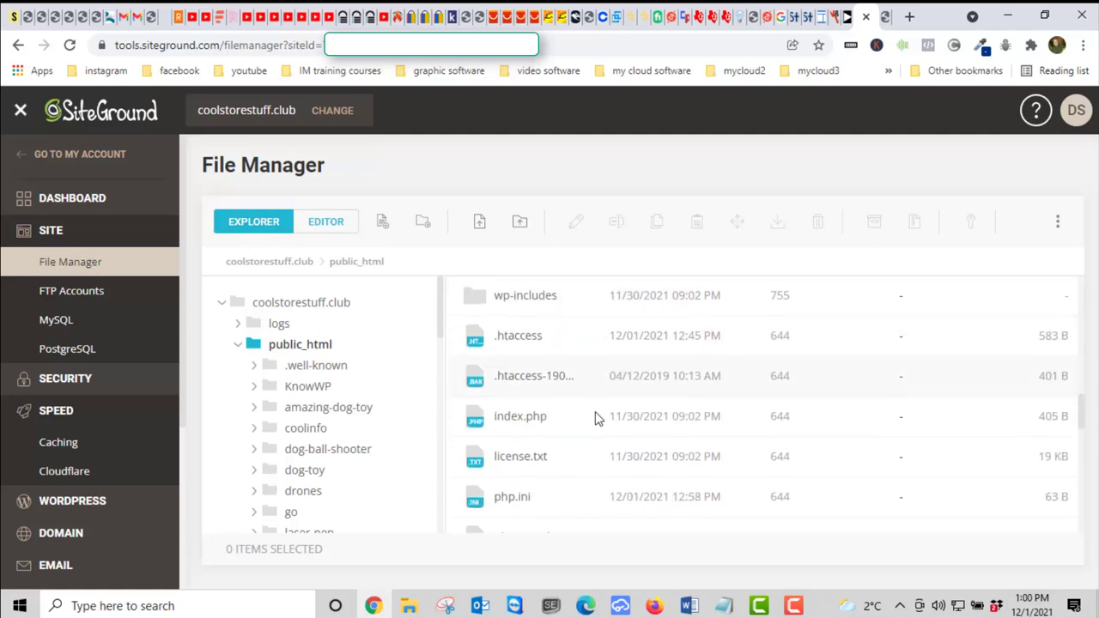
click(473, 379)
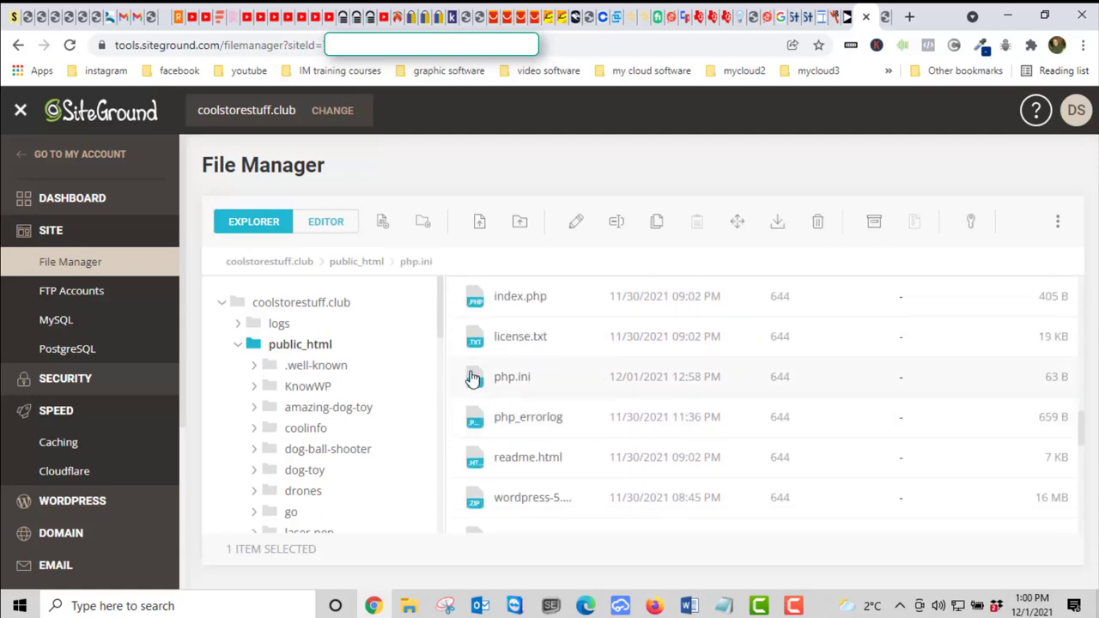
right_click(472, 377)
click(472, 378)
click(307, 388)
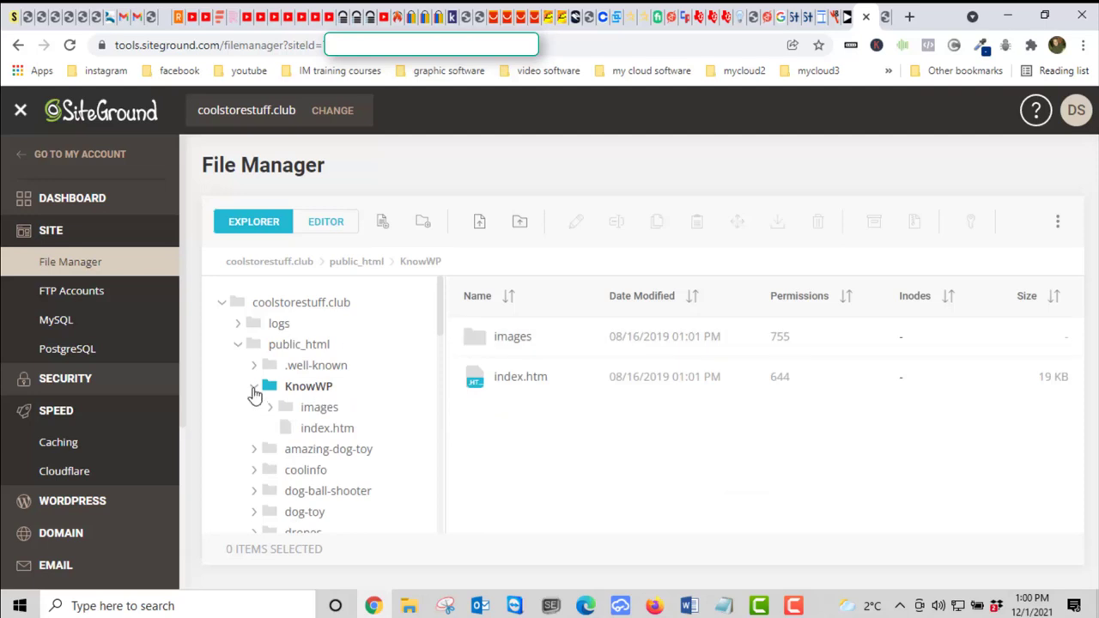
scroll(256, 399, down, 1)
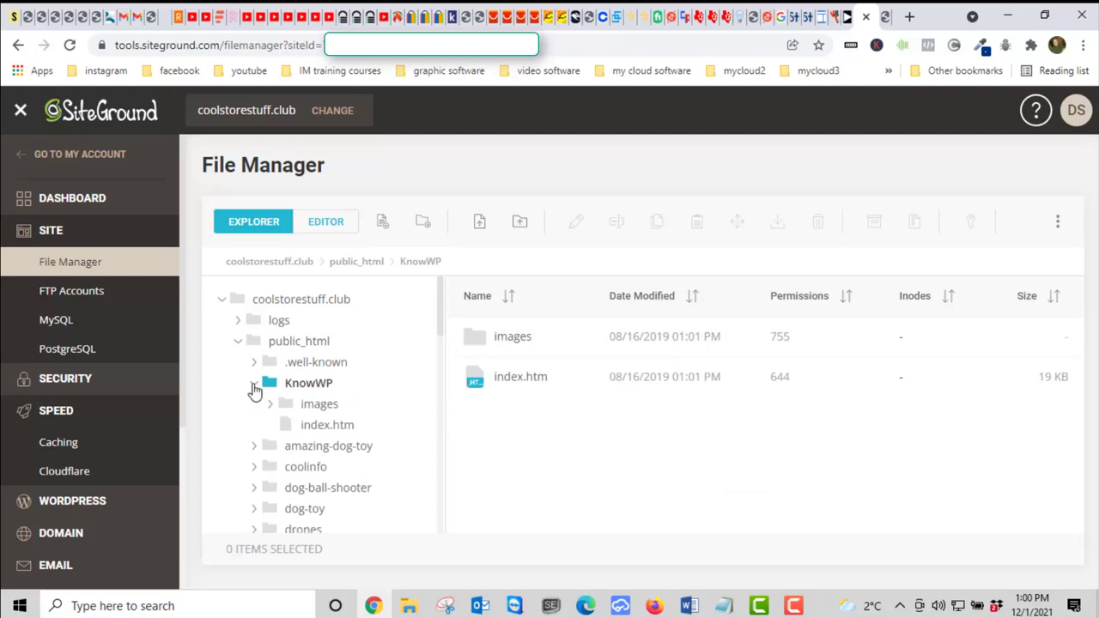
Reopen the public_html folder, locate php.ini in its file list and open it for editing
click(318, 342)
scroll(572, 414, down, 7)
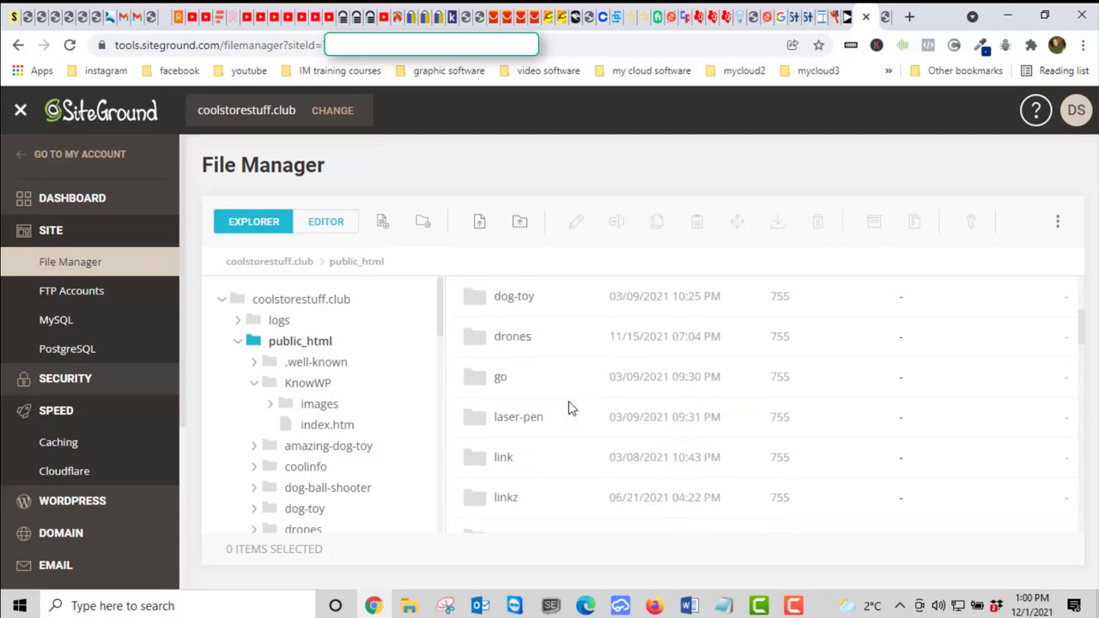
scroll(573, 416, down, 7)
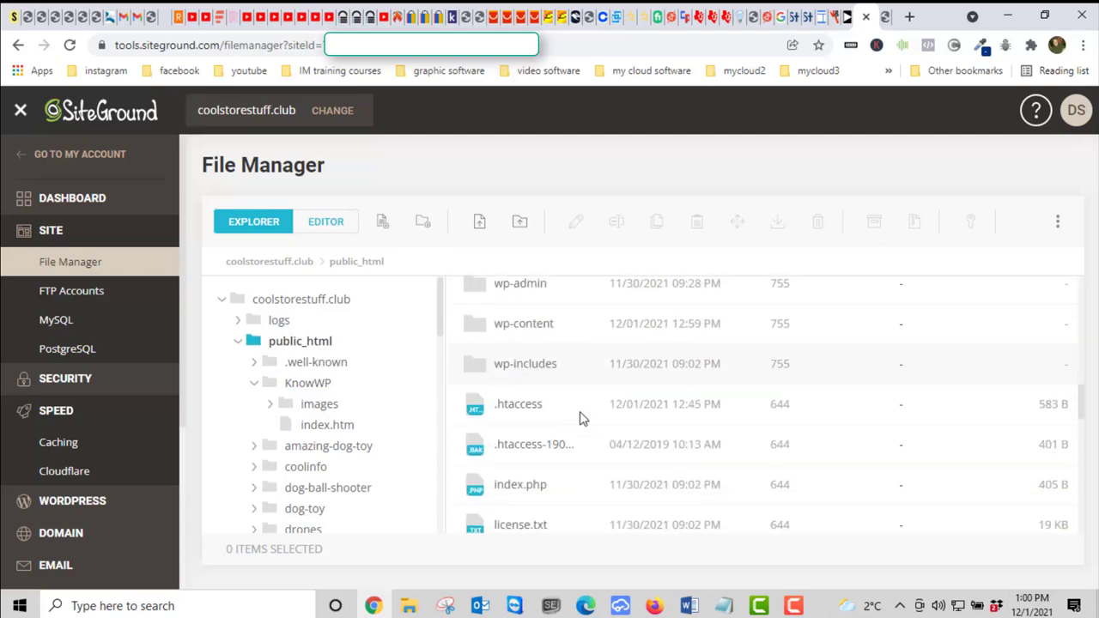
scroll(493, 429, down, 1)
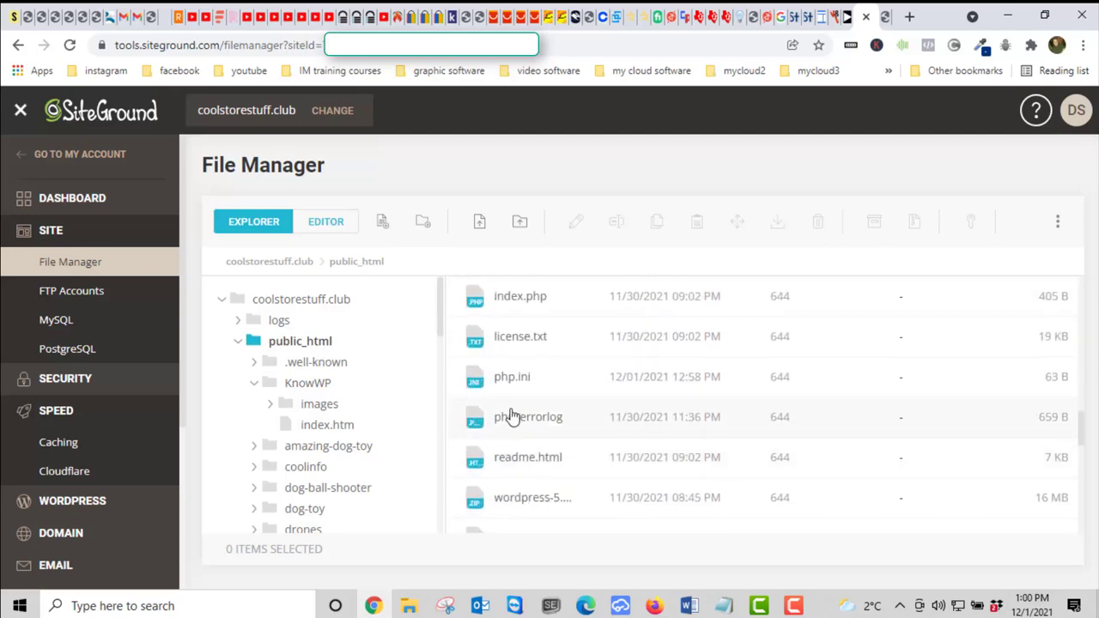
click(468, 386)
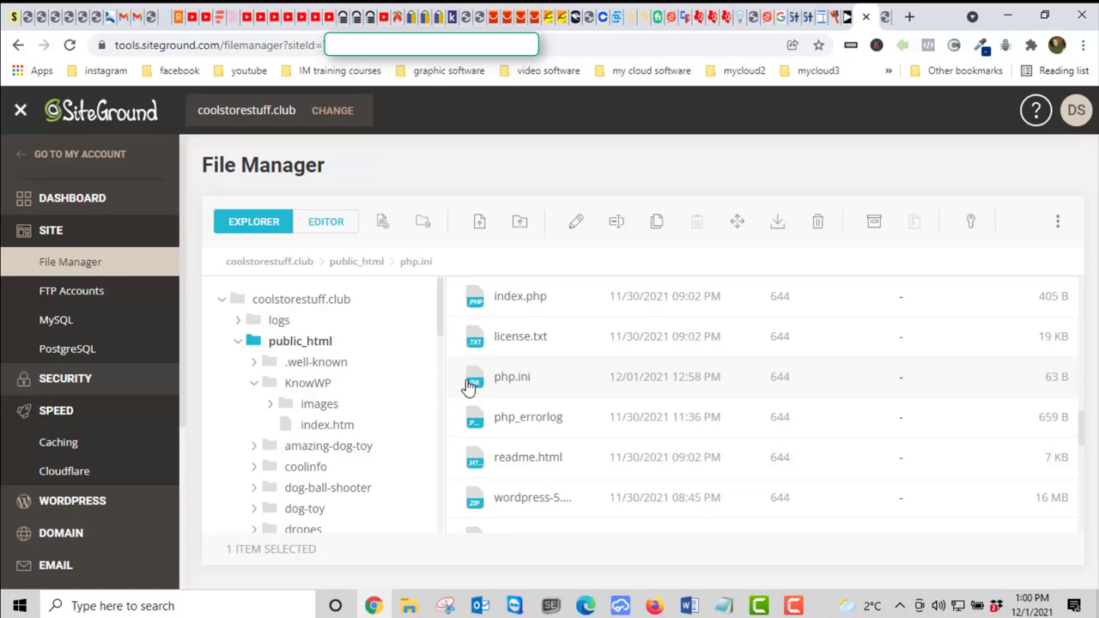
right_click(467, 386)
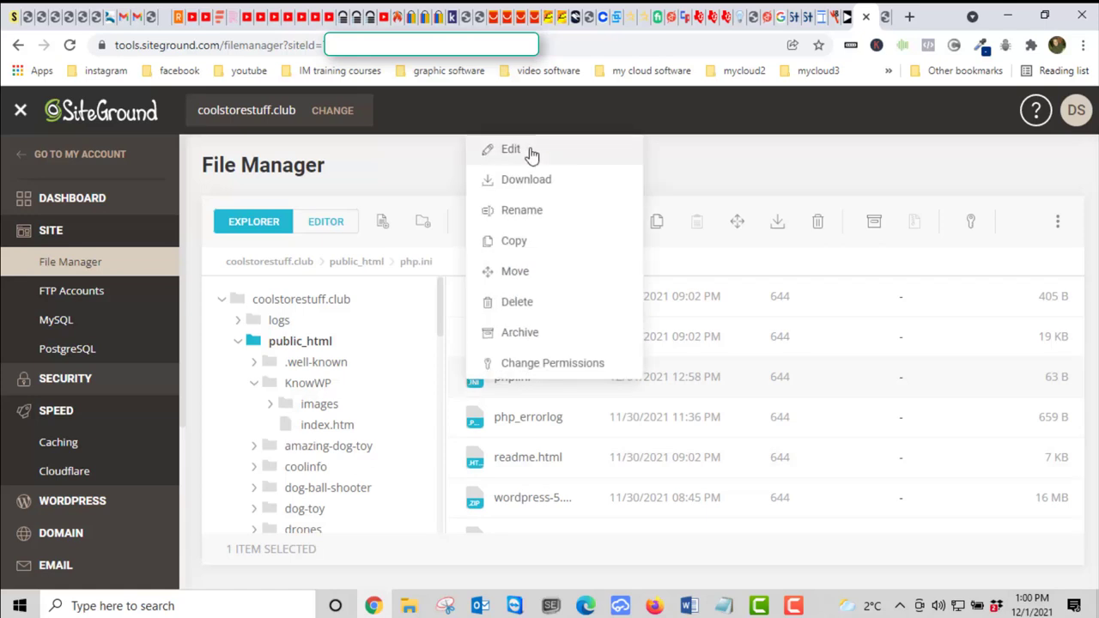
click(510, 149)
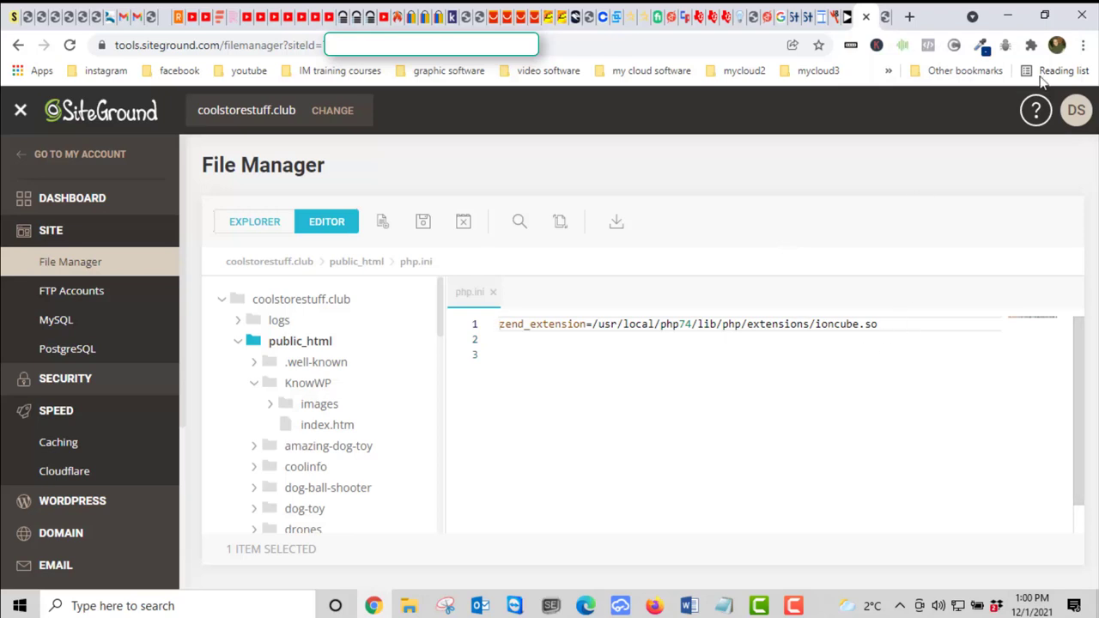
Look at the SiteGround quick help and the coolstorestuff.club page, then return to php.ini in the File Manager
click(1036, 112)
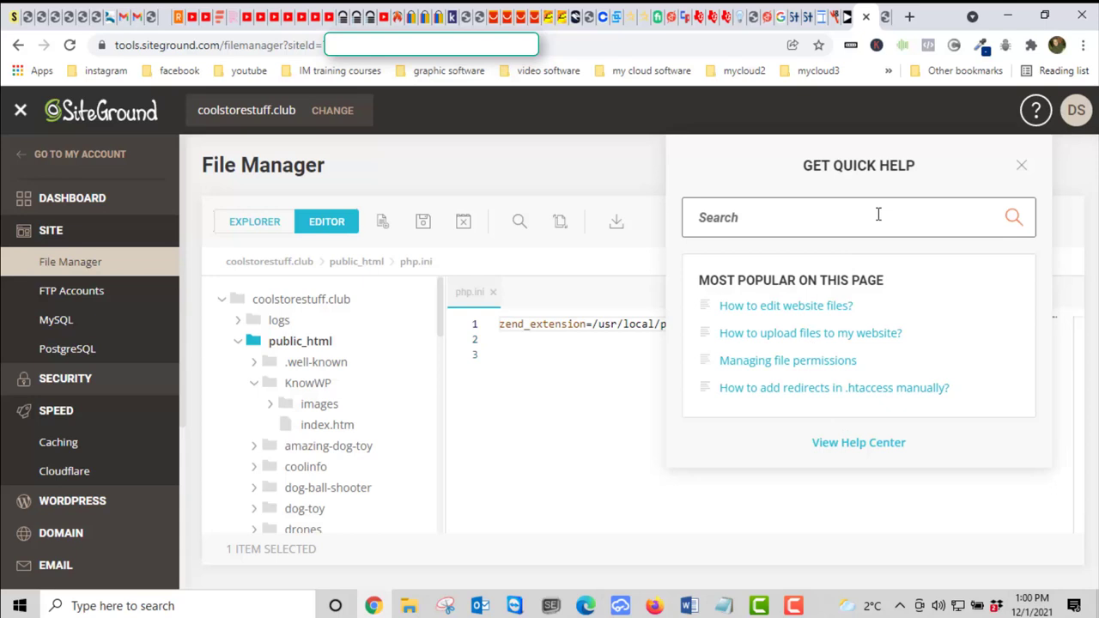
click(1021, 165)
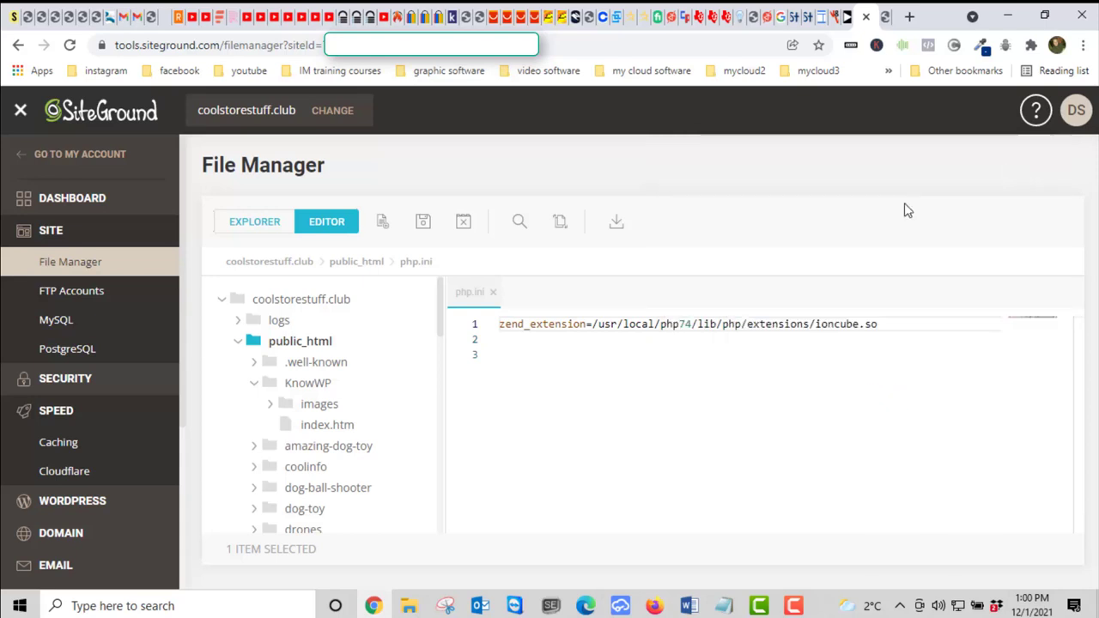
click(888, 23)
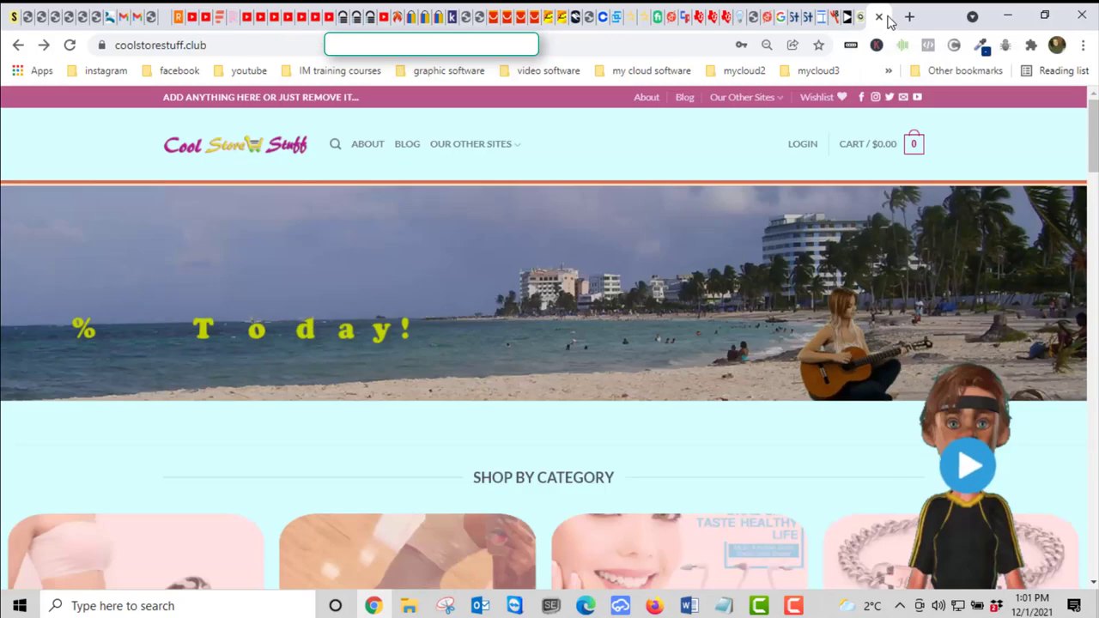
click(859, 17)
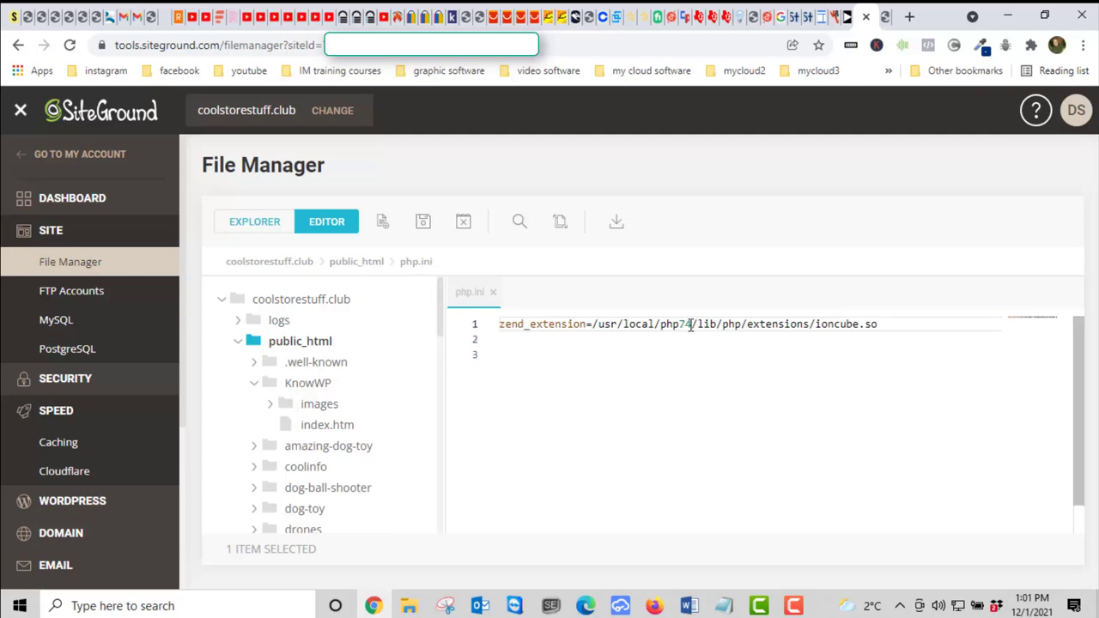
Set the PHP folder in the ionCube zend_extension path to php73 and save php.ini
drag(690, 327, 680, 326)
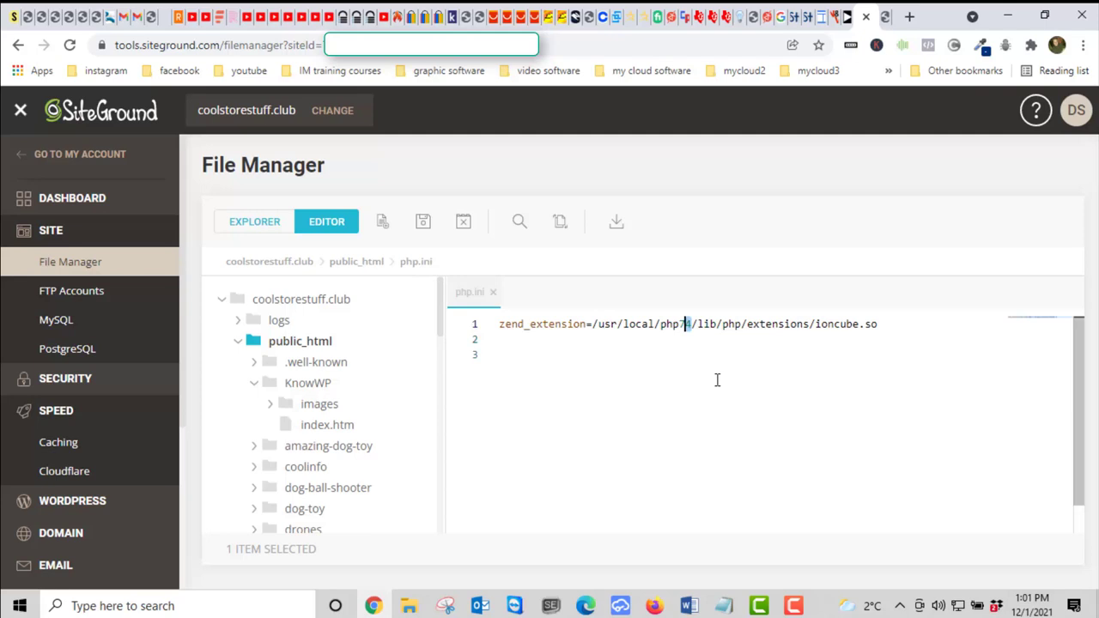
text(3)
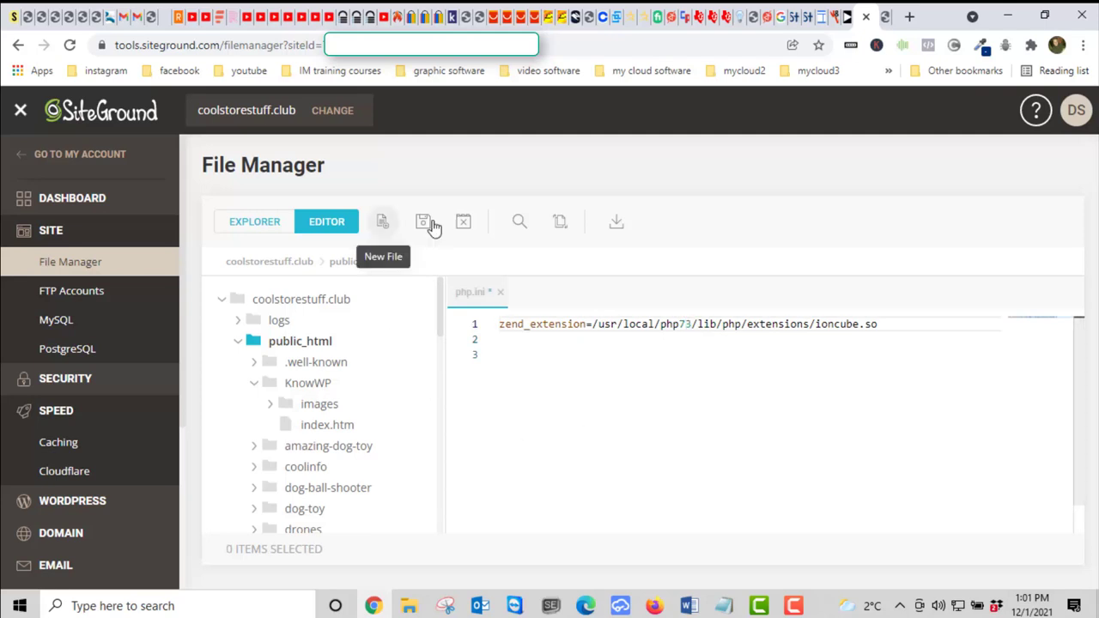
click(425, 222)
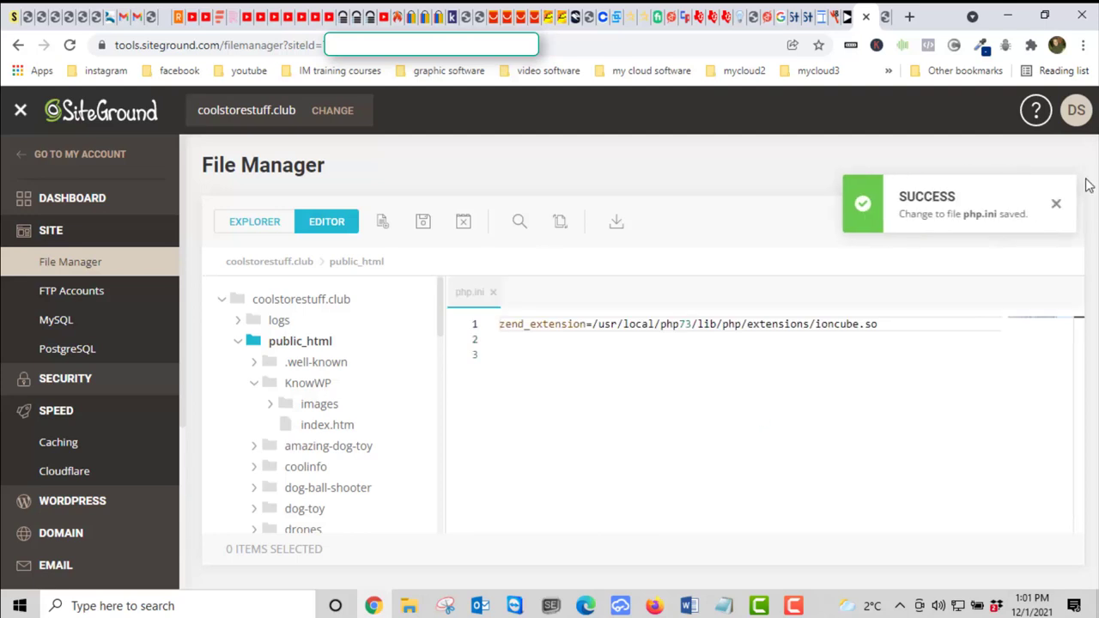
click(1055, 203)
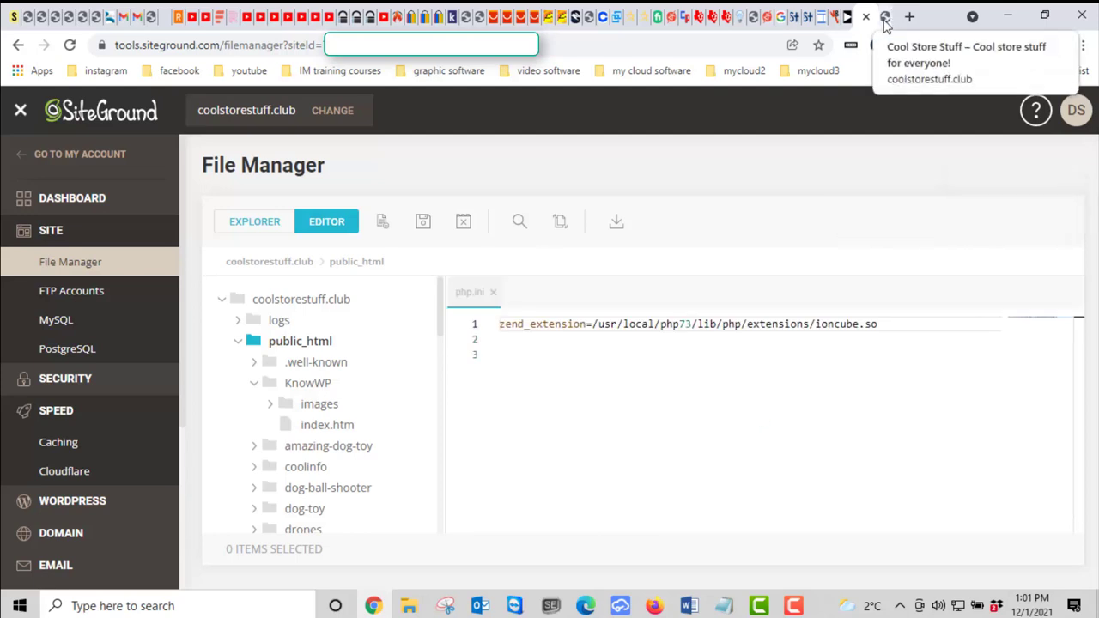
Reload the coolstorestuff.club page to check the effect of the php.ini edit, then return to the File Manager
click(884, 18)
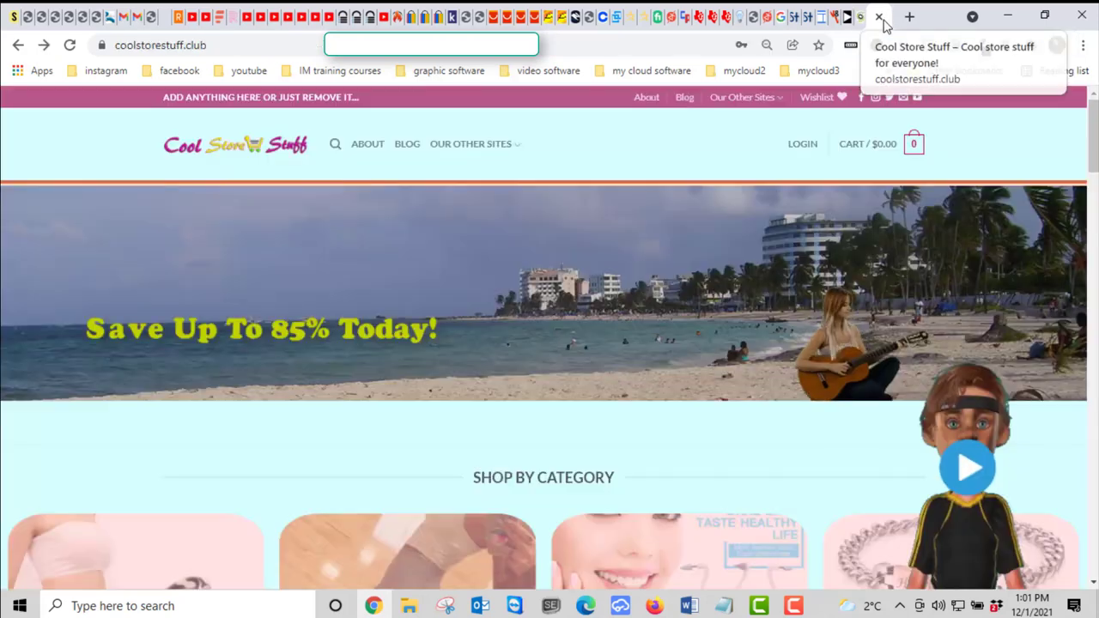
click(71, 44)
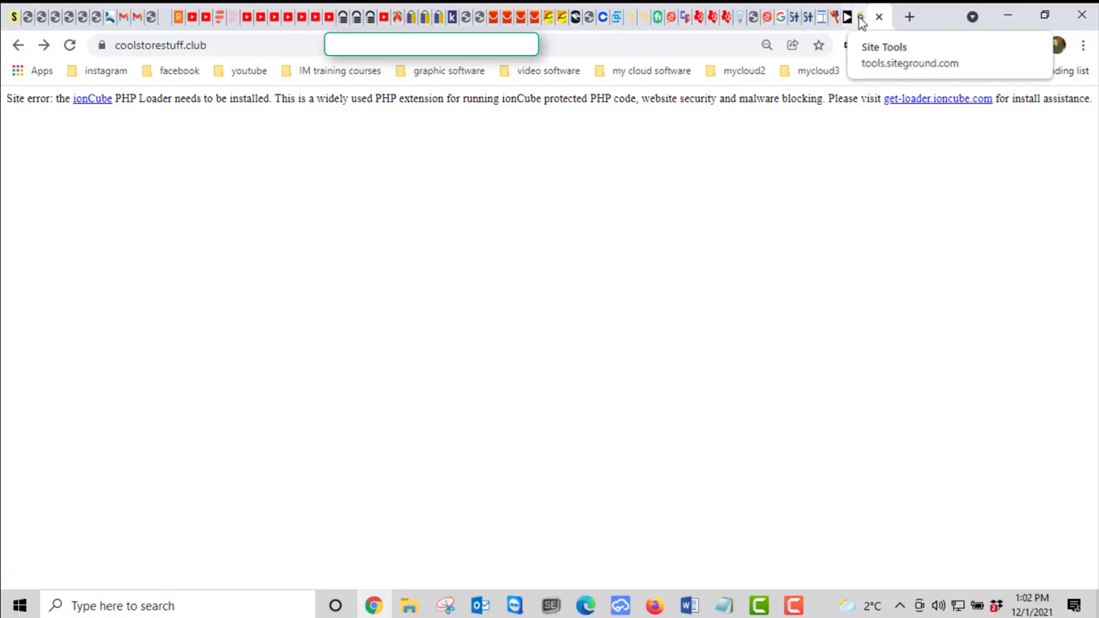
click(858, 19)
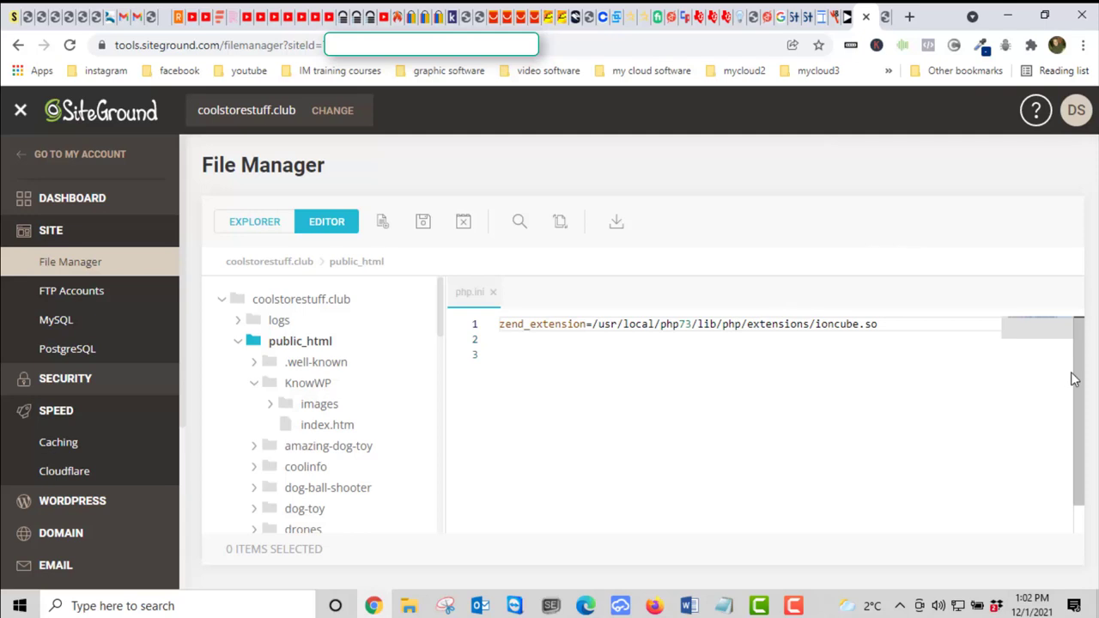
drag(1081, 373, 1090, 321)
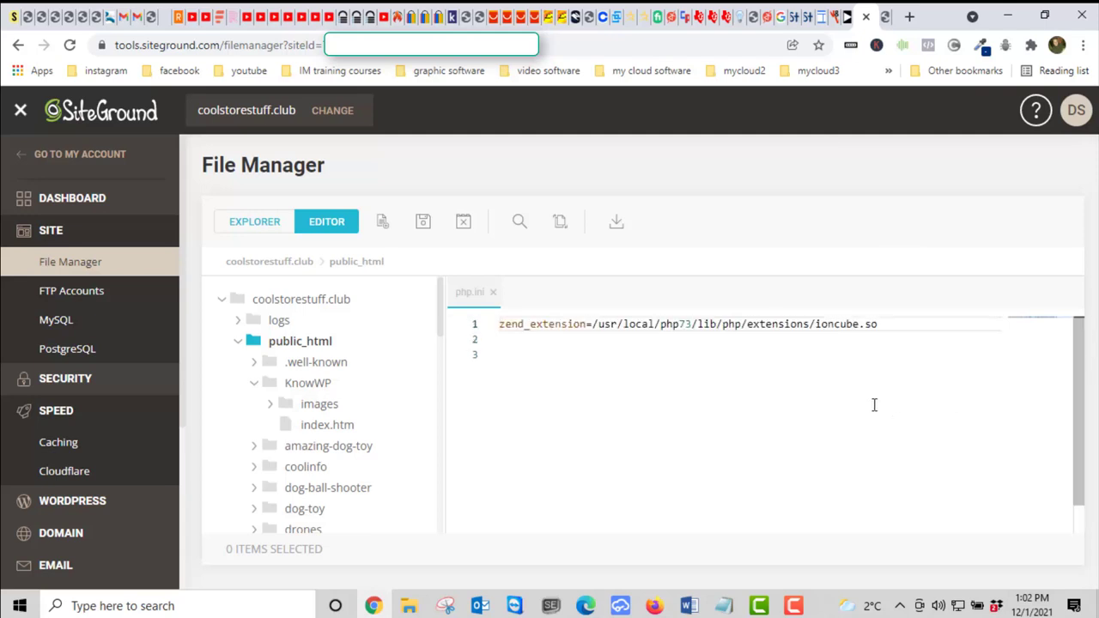